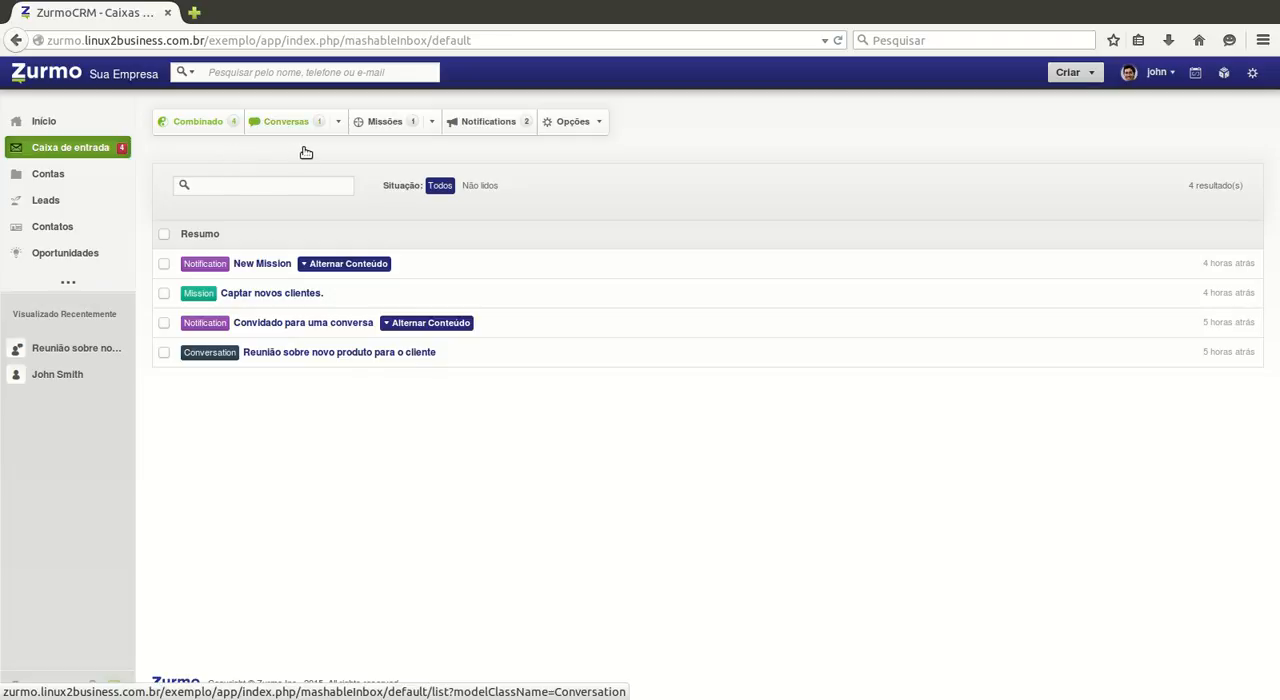
Step: Select all items in the inbox notifications and mark them as read
{"action": "left_click", "coordinate": [491, 150]}
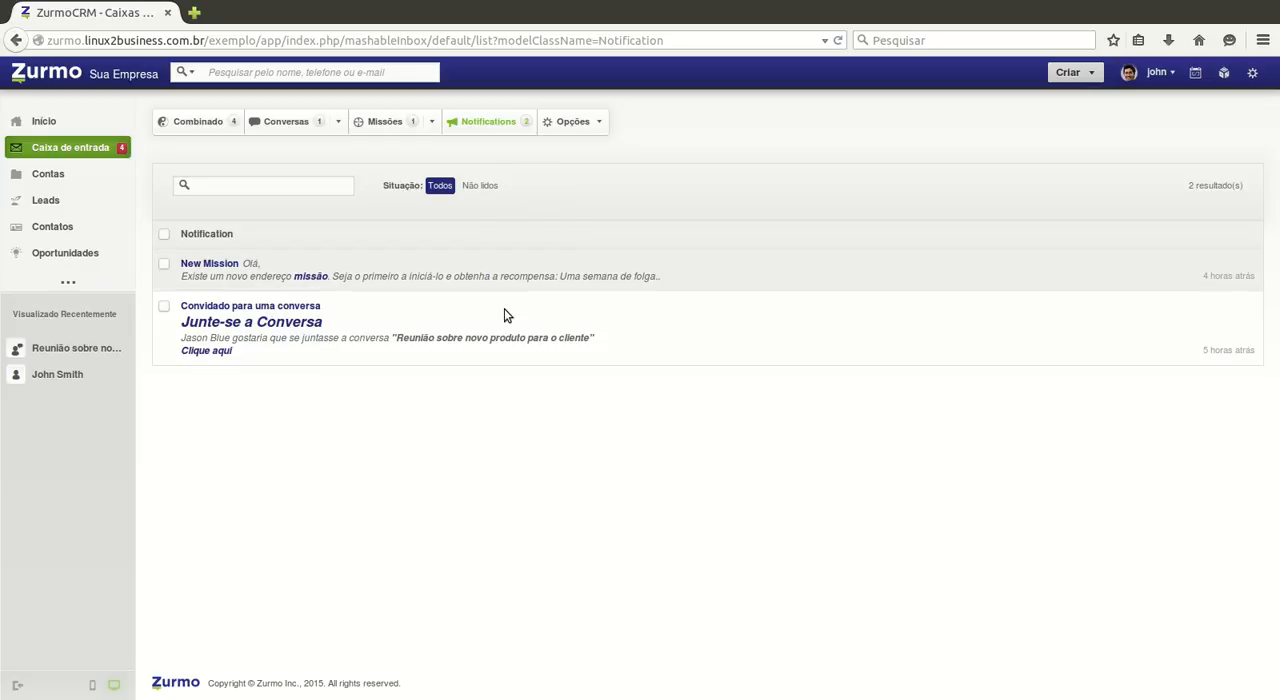
{"action": "mouse_move", "coordinate": [584, 125]}
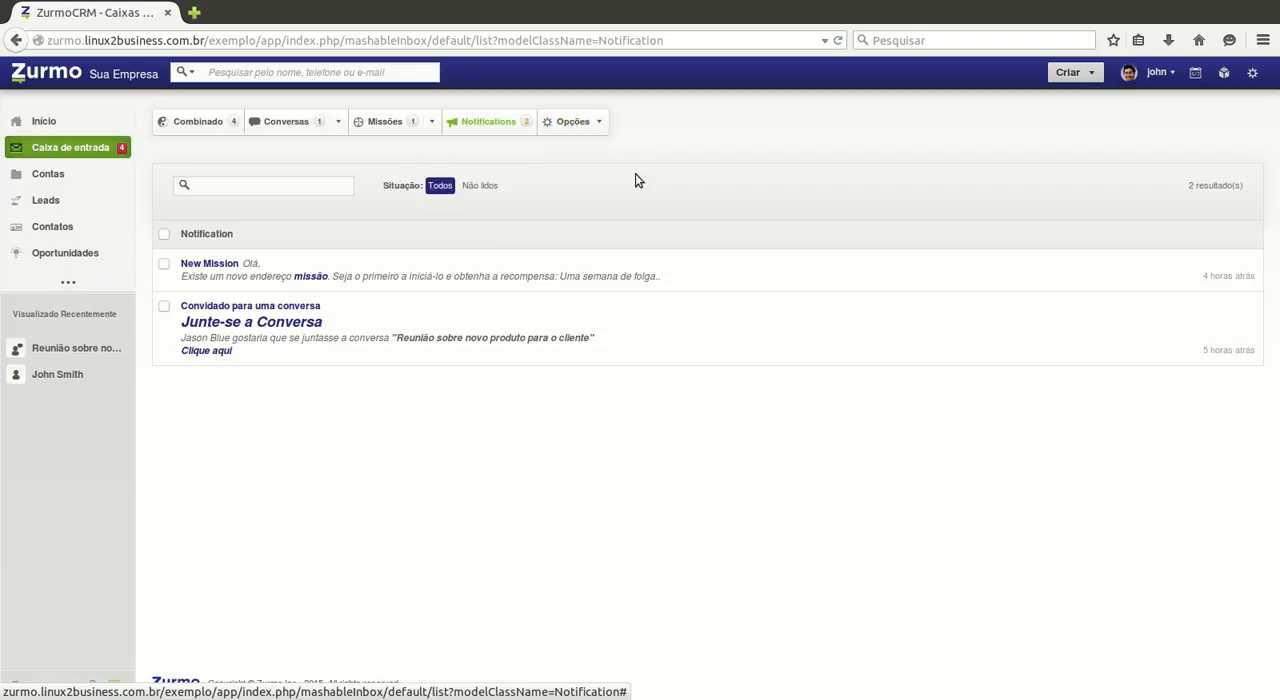
{"action": "left_click", "coordinate": [164, 234]}
{"action": "mouse_move", "coordinate": [594, 154]}
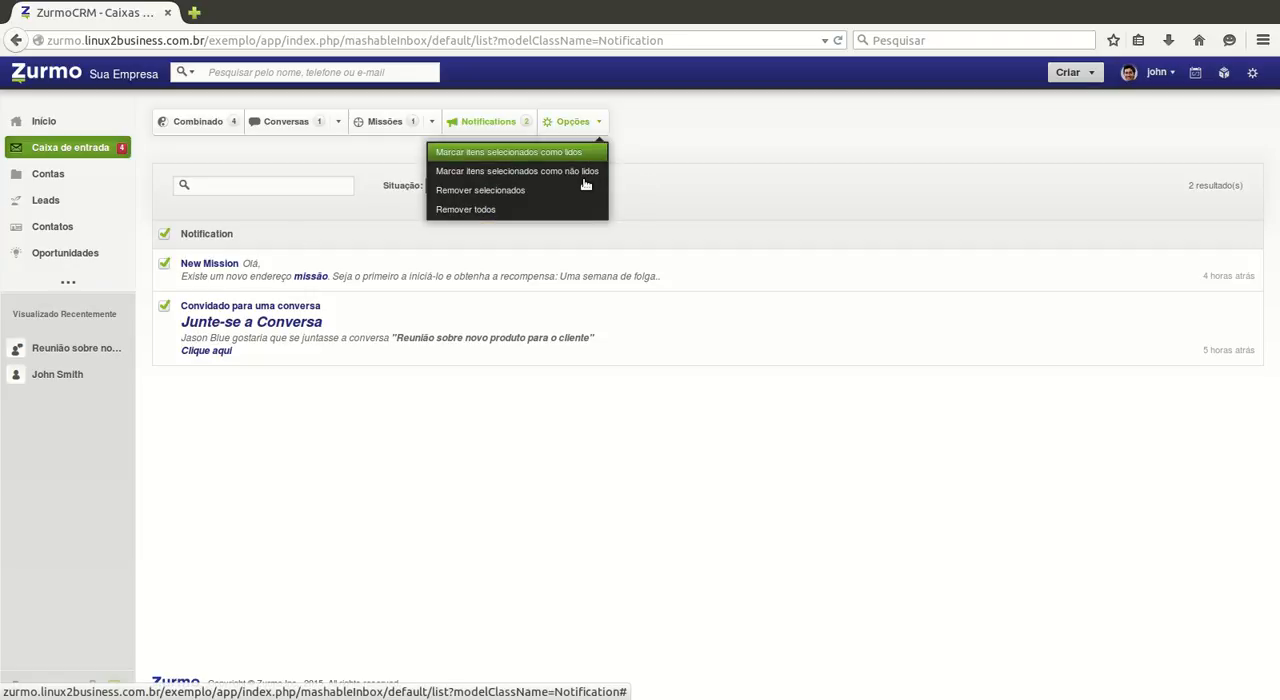
{"action": "left_click", "coordinate": [585, 155]}
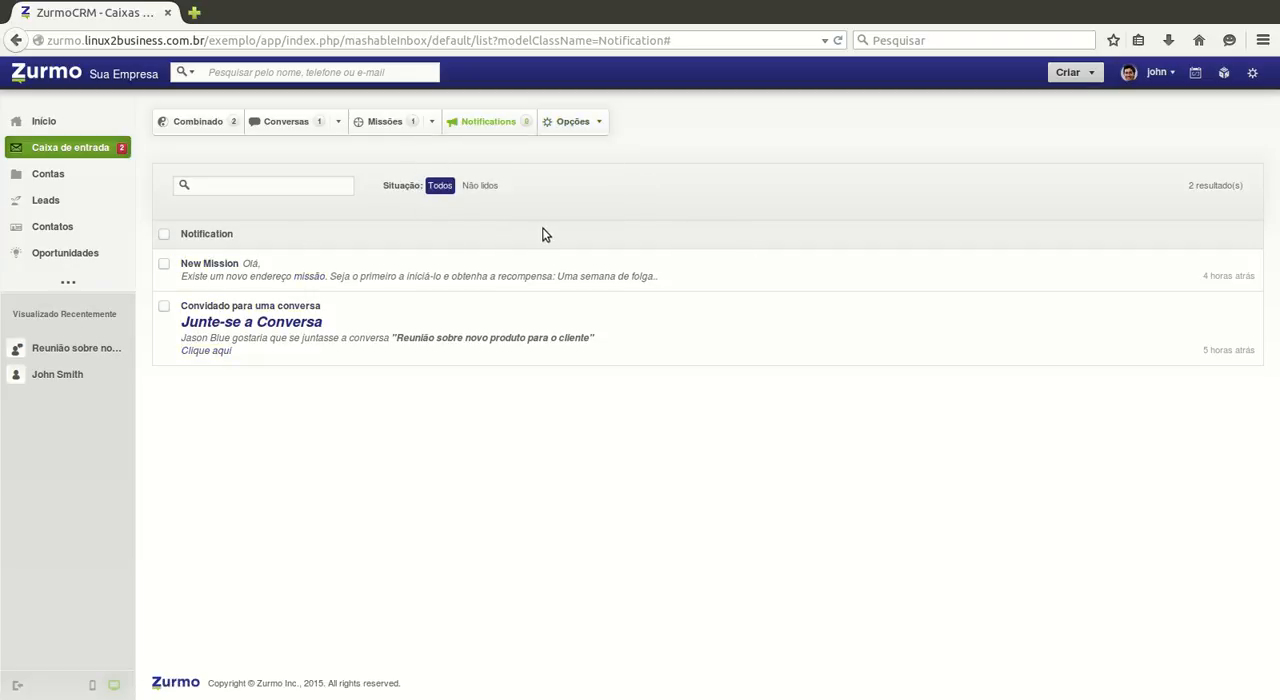
{"action": "mouse_move", "coordinate": [572, 173]}
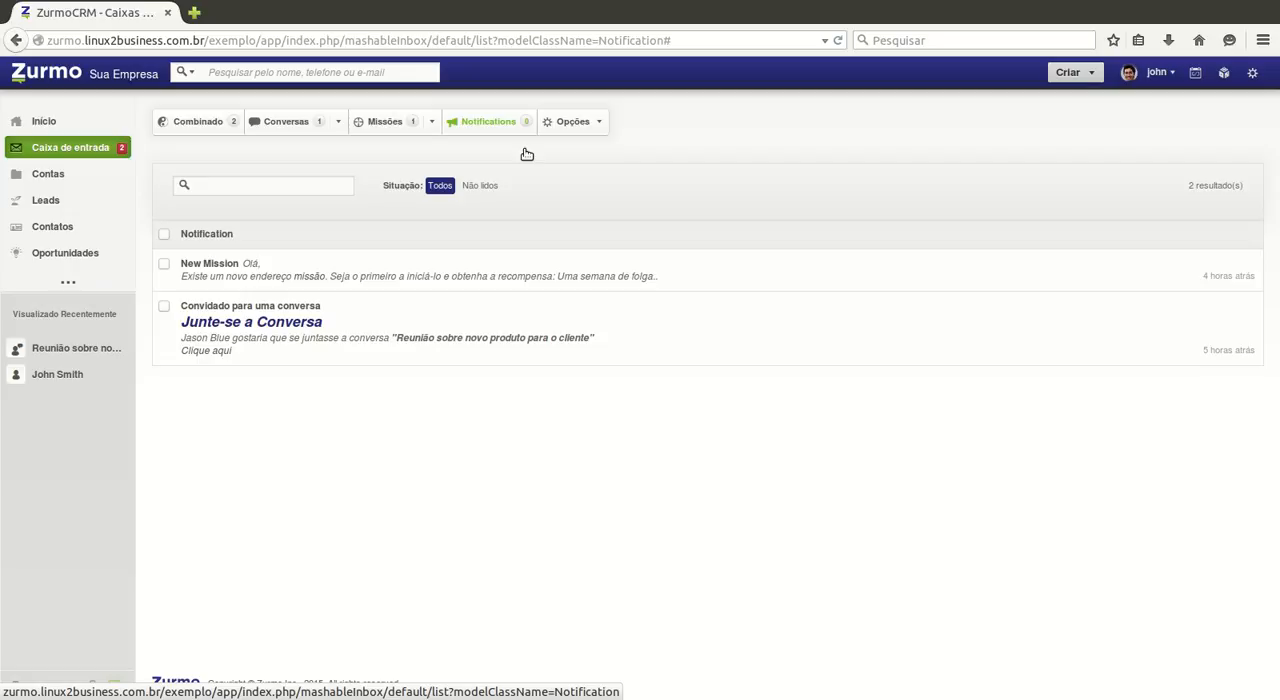
Step: Show the inbox conversations and collect the discovered Elefante item
{"action": "left_click", "coordinate": [289, 141]}
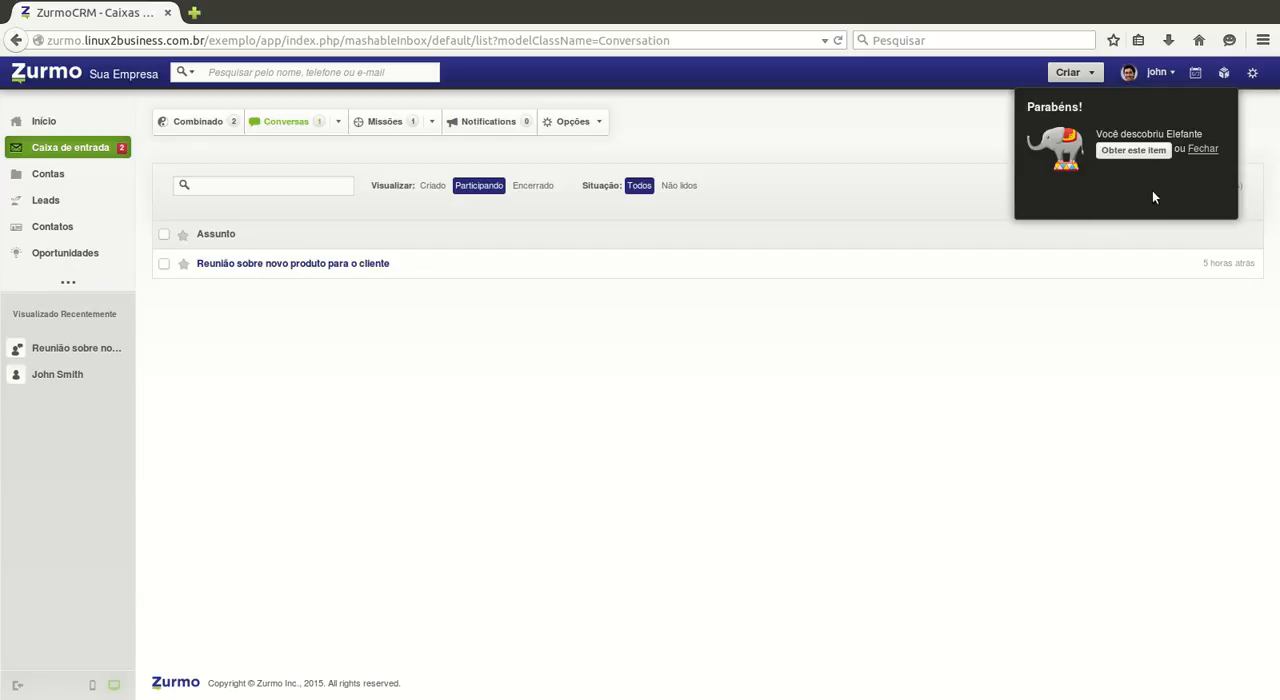
{"action": "left_click", "coordinate": [1138, 177]}
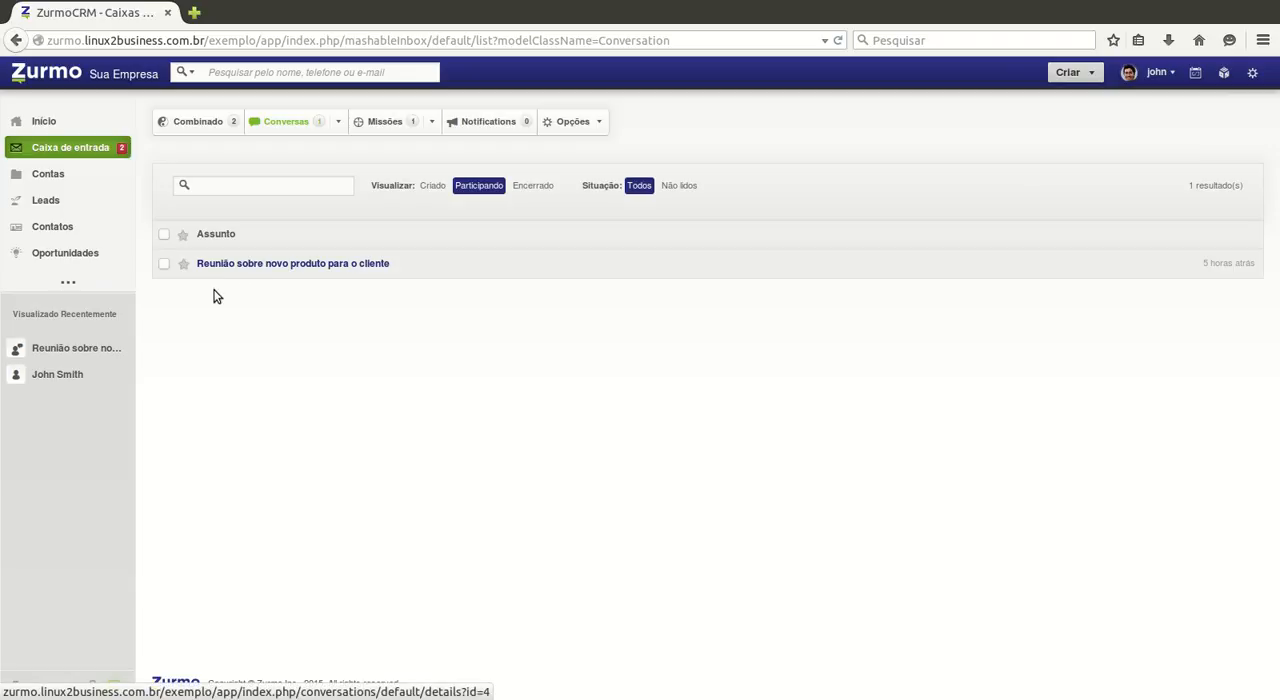
Step: Post the comment "Adicionar comentários sobre a conversa." on the conversation "Reunião sobre novo produto para o cliente"
{"action": "left_click", "coordinate": [295, 283]}
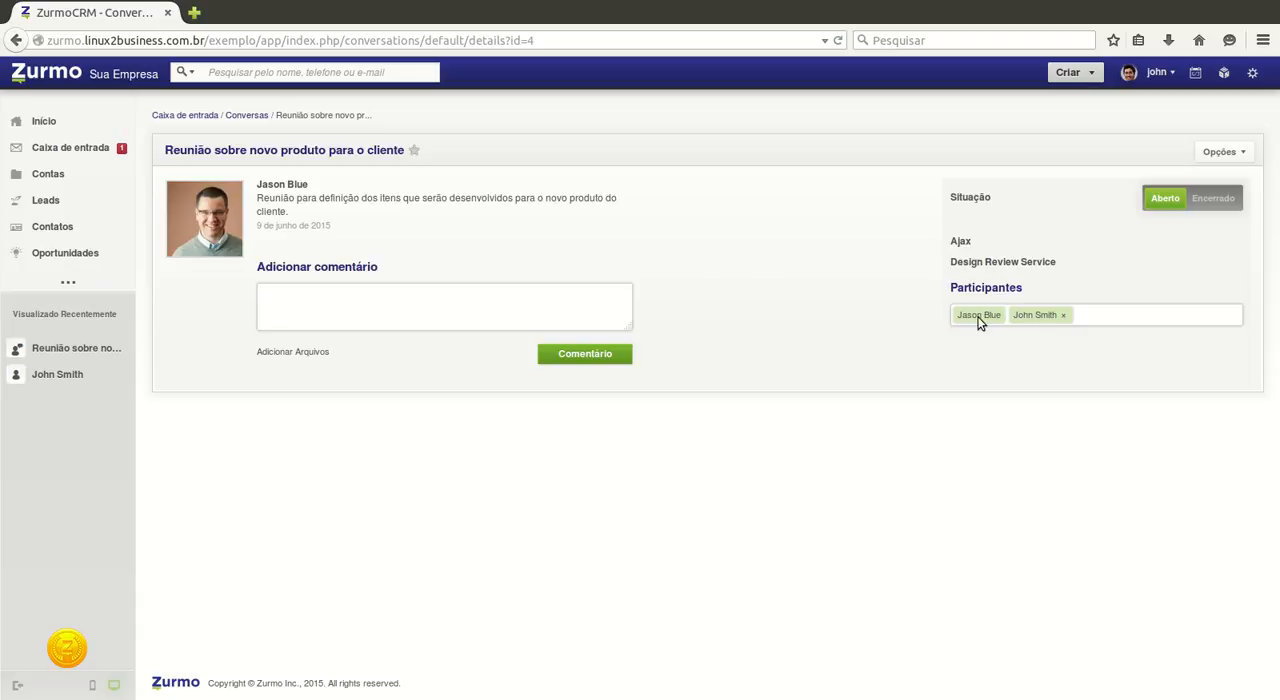
{"action": "left_click", "coordinate": [475, 316]}
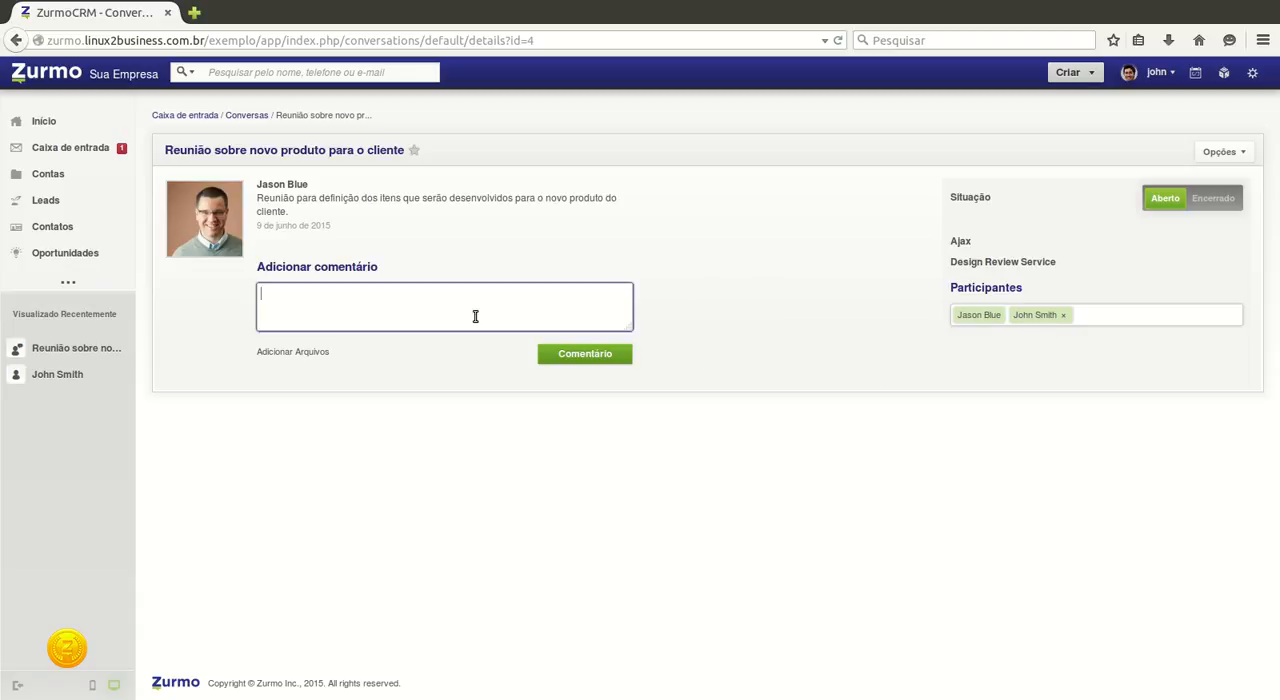
{"action": "type", "text": "Adicionar comentários sobre "}
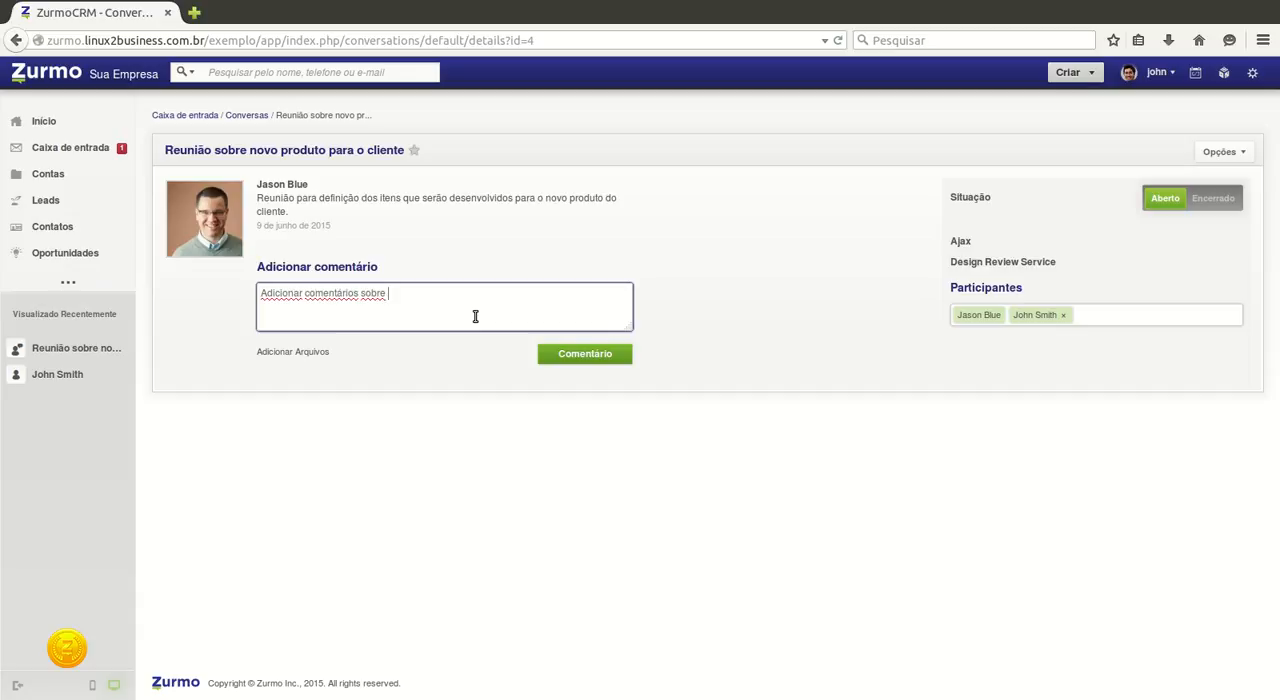
{"action": "type", "text": "a conversa."}
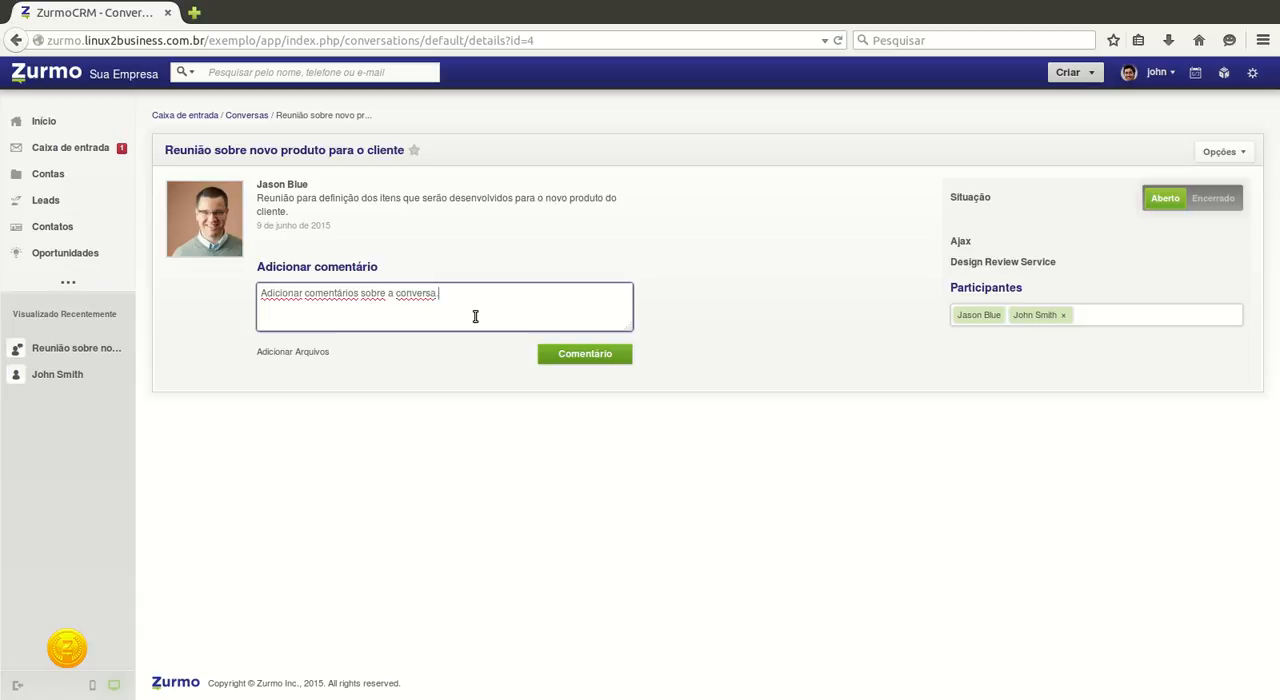
{"action": "left_click", "coordinate": [290, 376]}
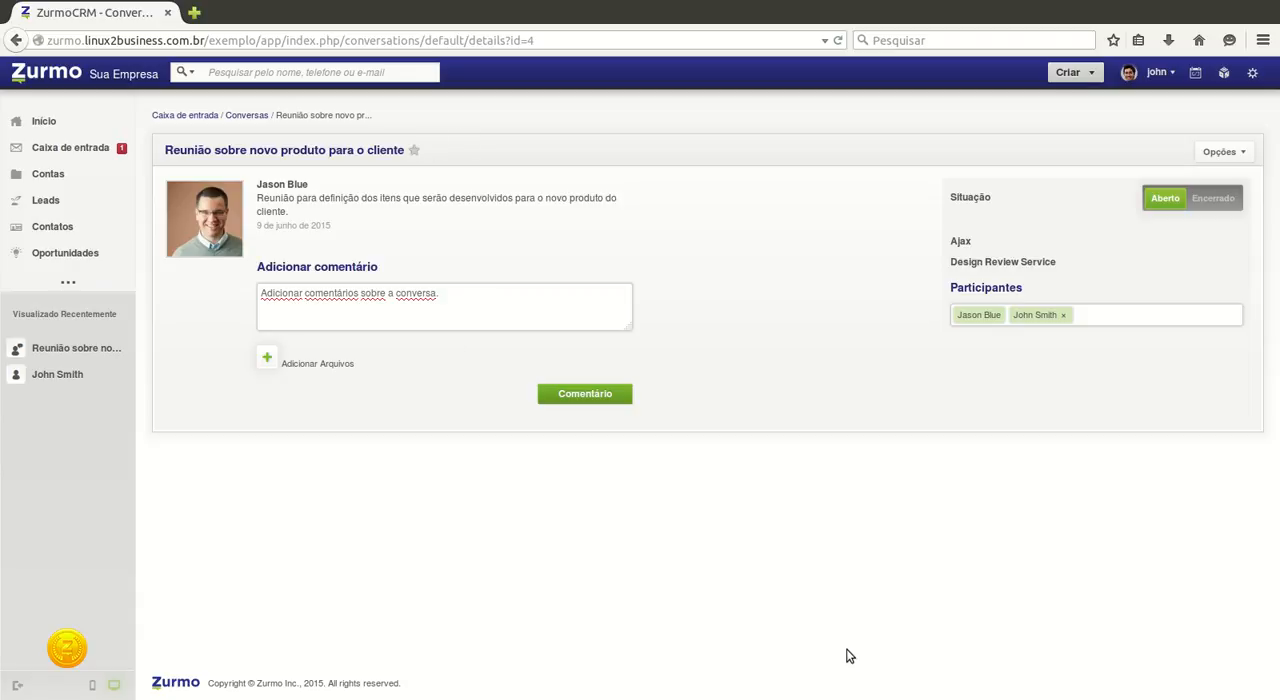
{"action": "left_click", "coordinate": [578, 400]}
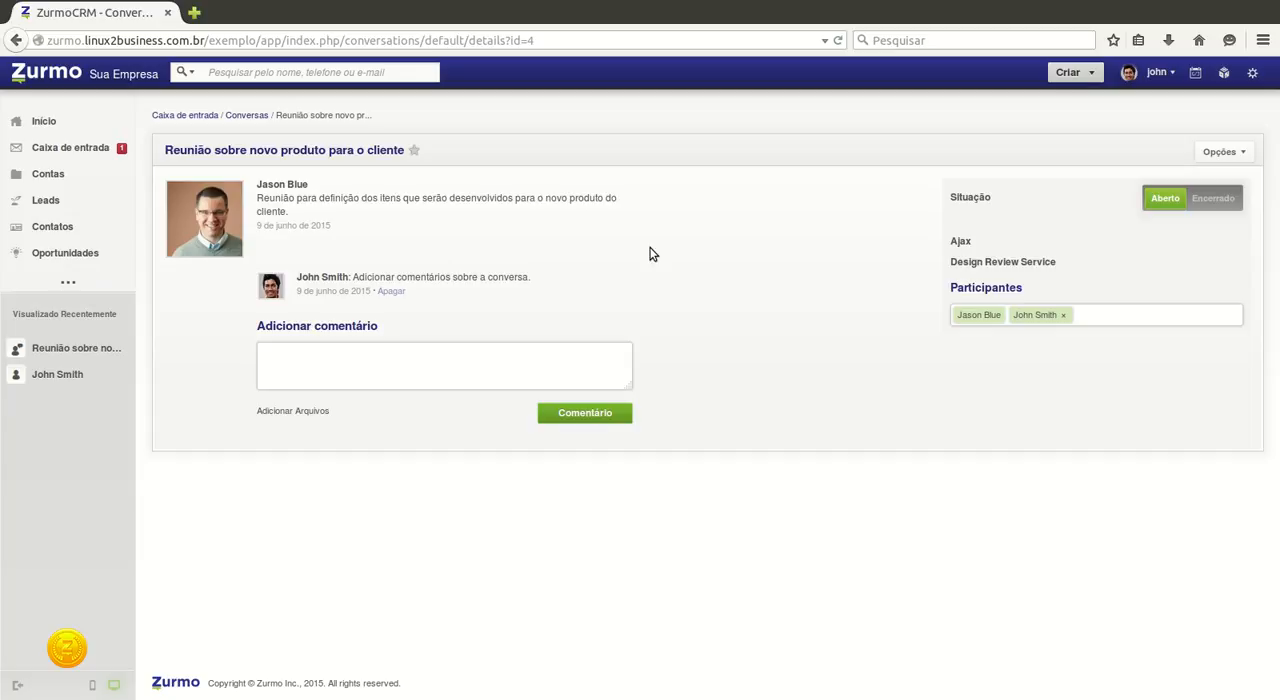
Step: Start a new conversation with the subject "Assunto para a conversa" and the description "Descrição da conversa."
{"action": "left_click", "coordinate": [246, 115]}
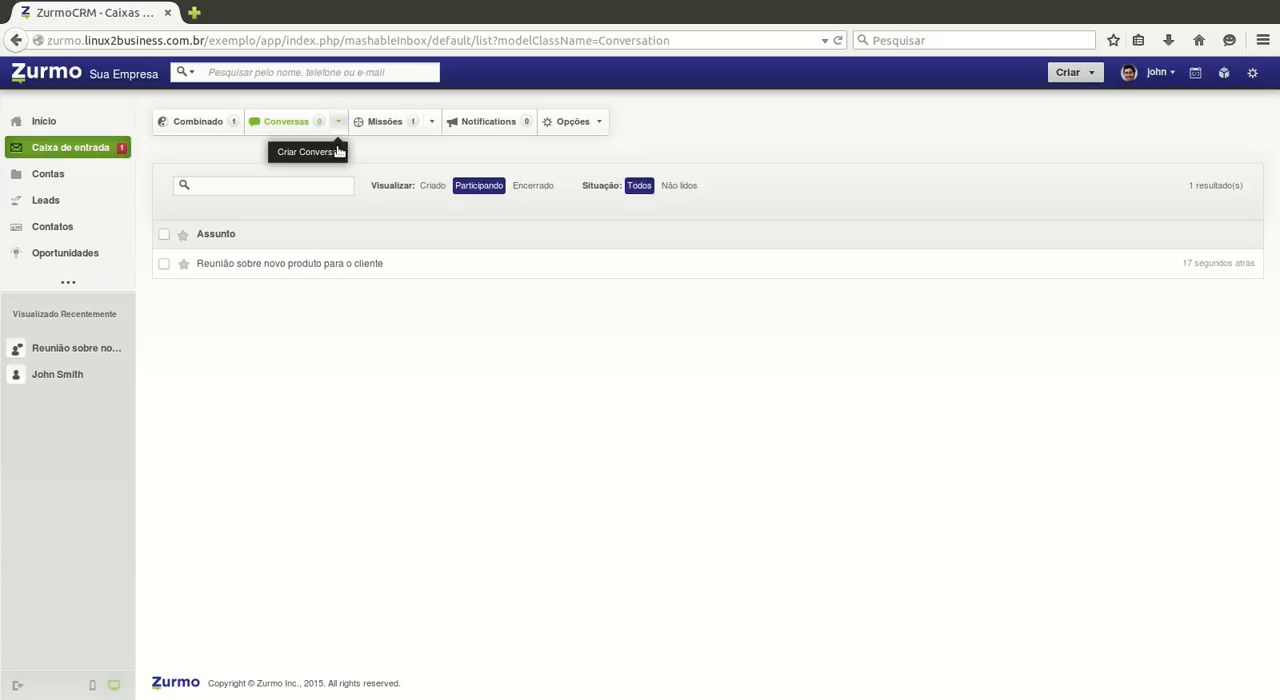
{"action": "left_click", "coordinate": [317, 176]}
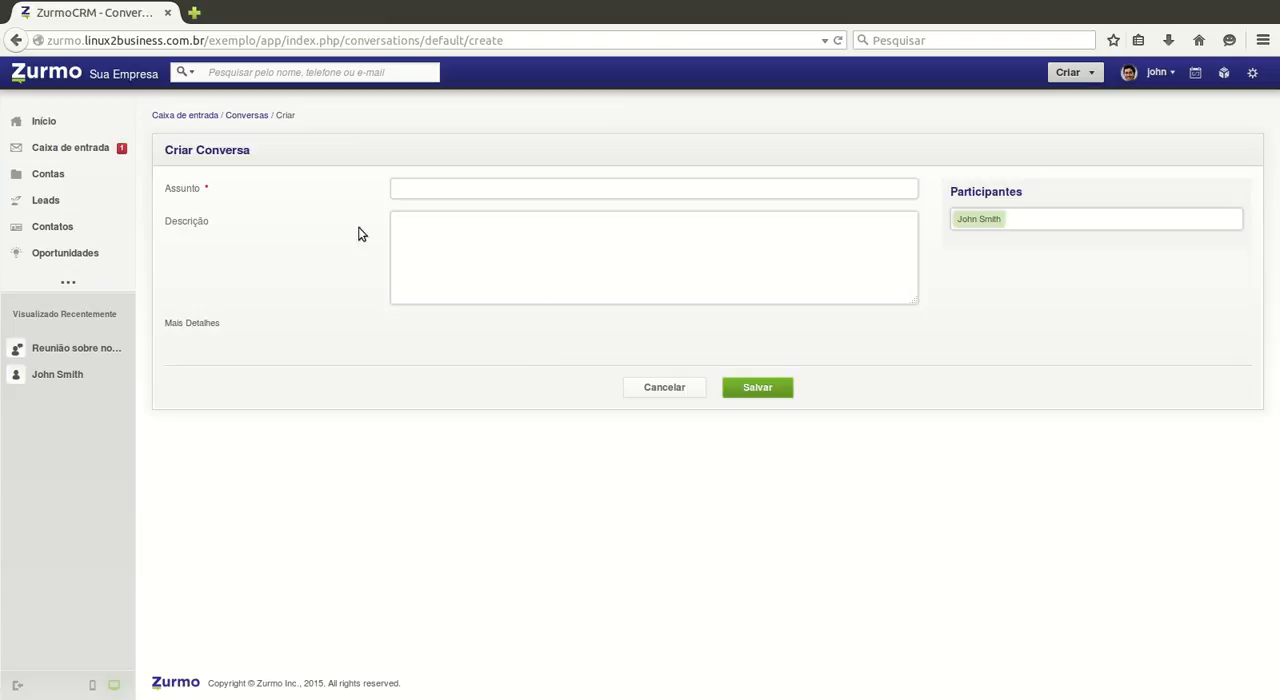
{"action": "left_click", "coordinate": [436, 197]}
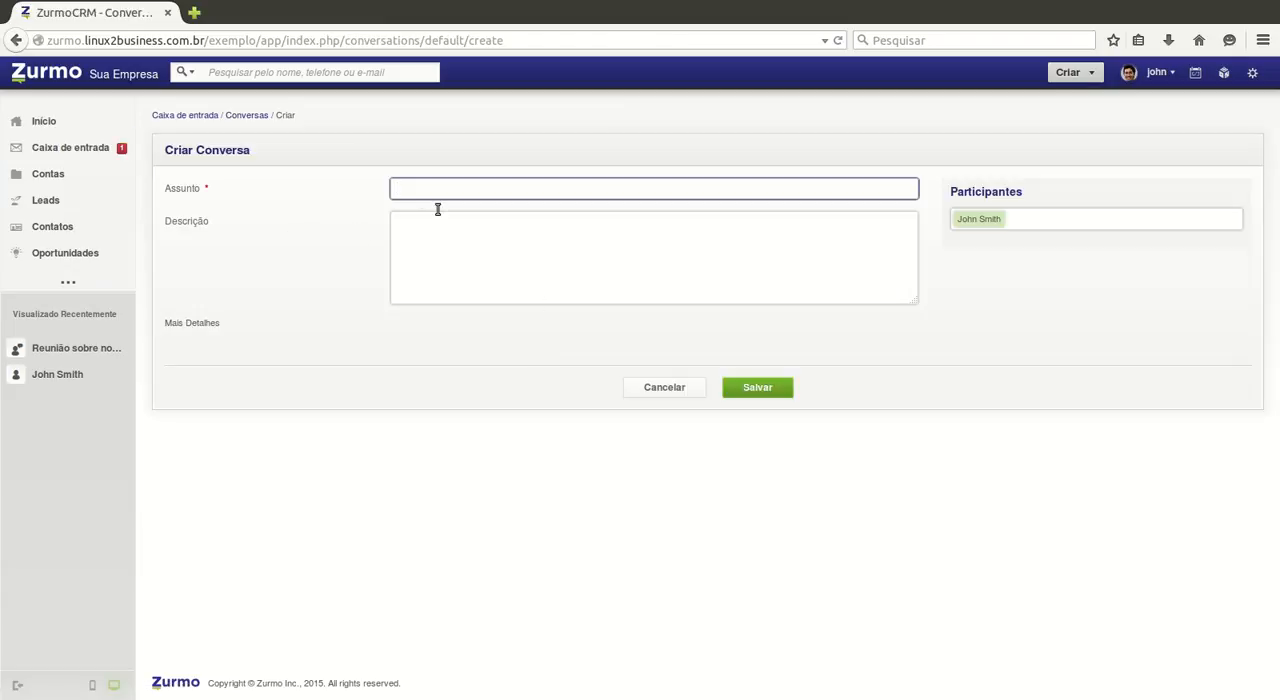
{"action": "type", "text": "Assunto para a conversa"}
{"action": "key", "text": "Tab"}
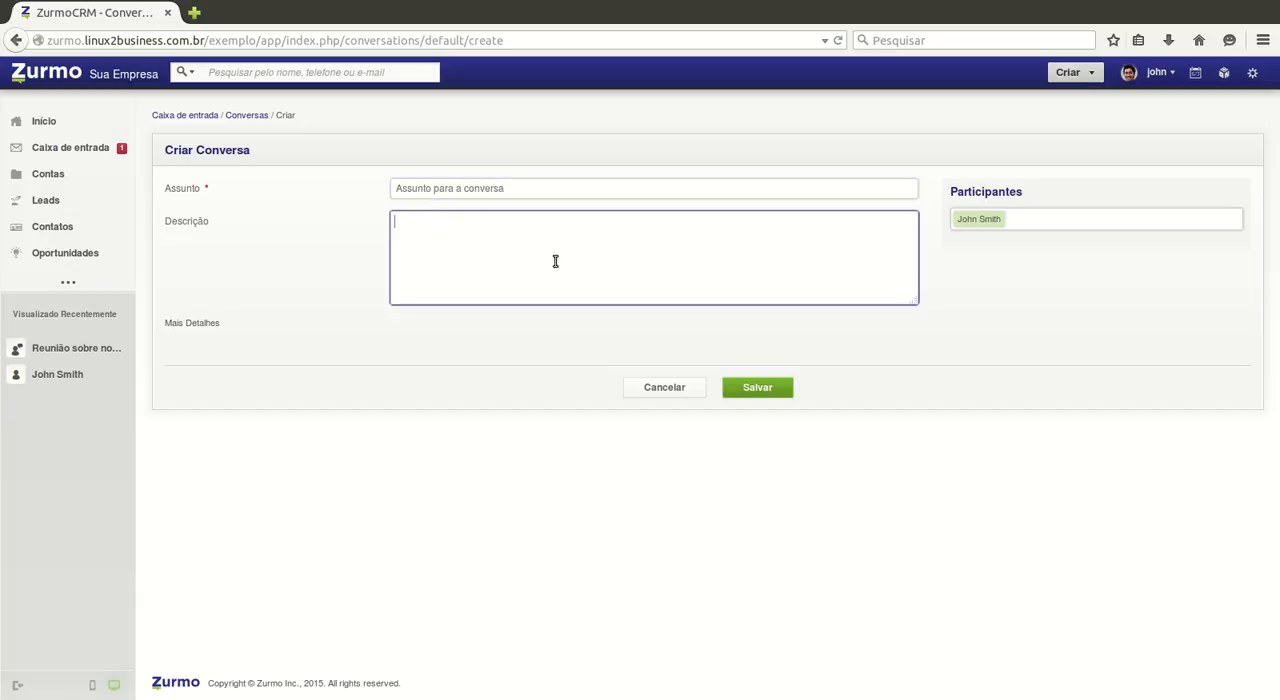
{"action": "type", "text": "Descrição da conversa."}
Step: Add two colleagues as participants of the new conversation
{"action": "key", "text": "Tab"}
{"action": "type", "text": "jas"}
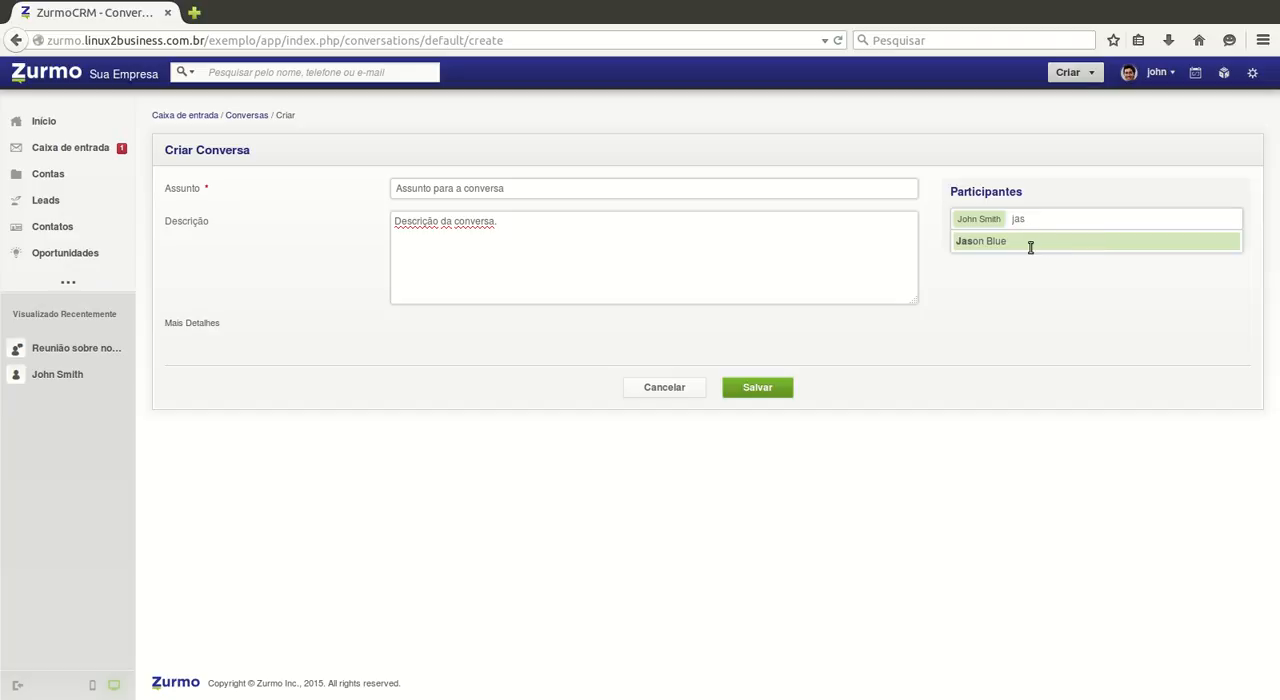
{"action": "key", "text": "Return"}
{"action": "type", "text": "mar"}
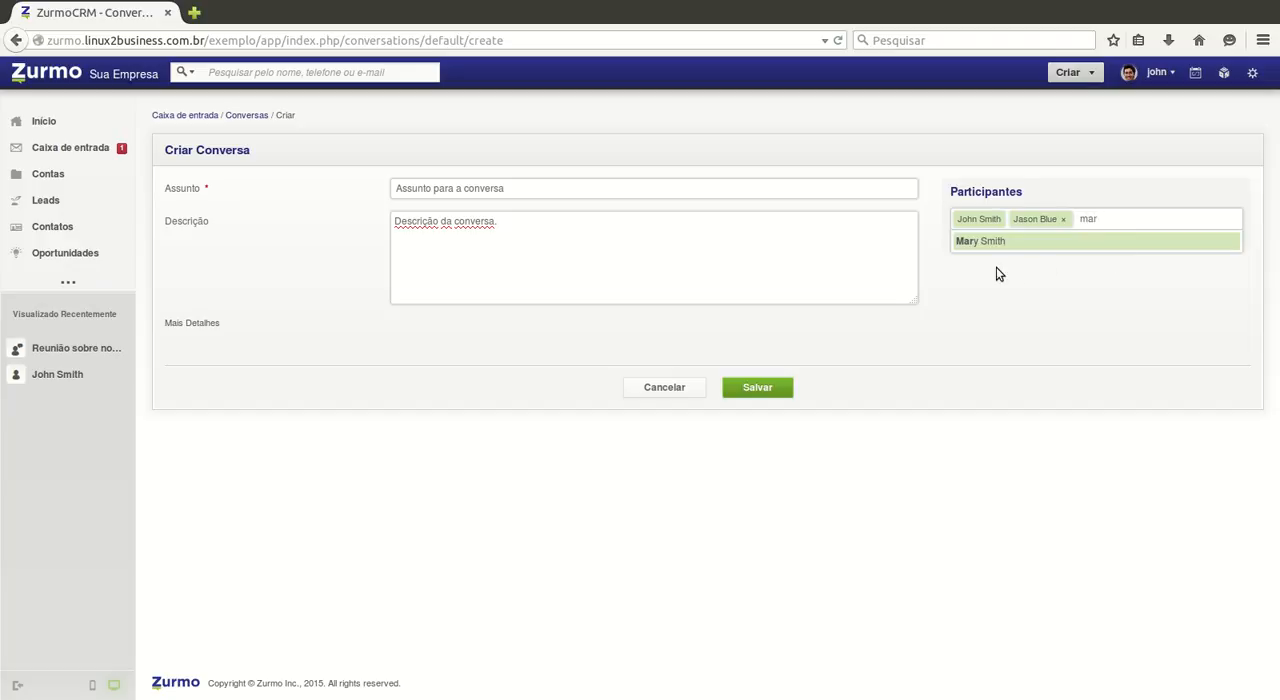
{"action": "key", "text": "Return"}
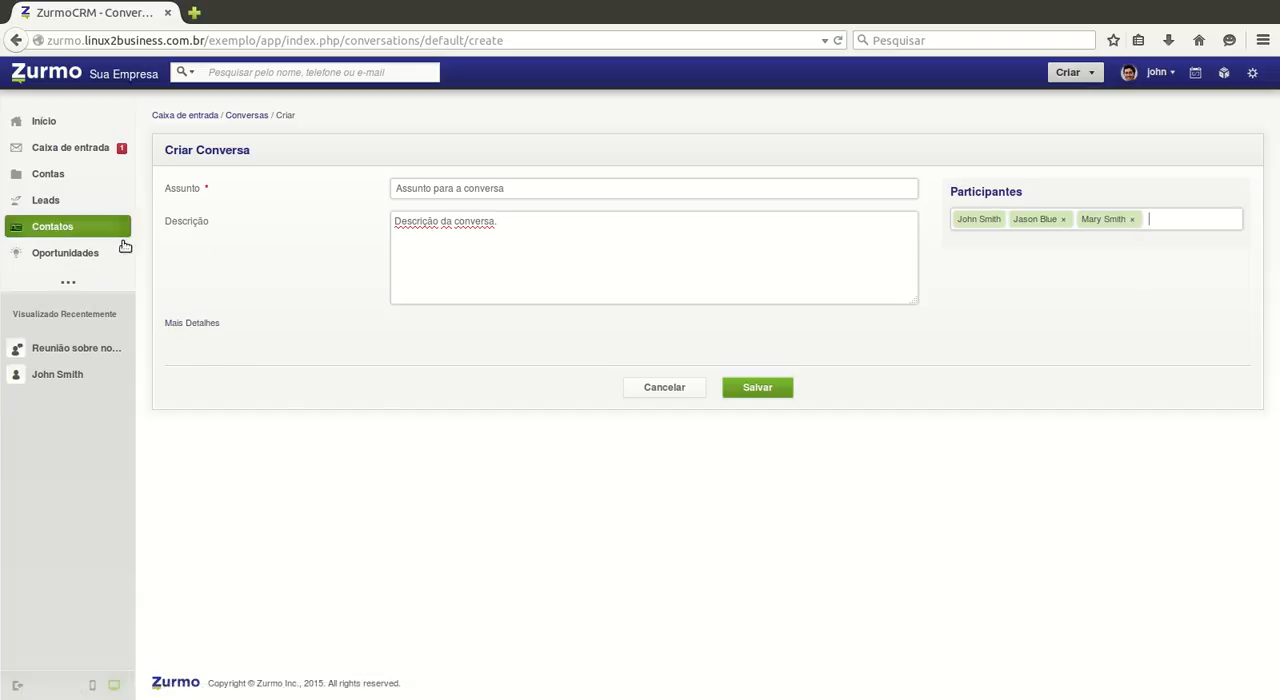
Step: Expand the additional details of the new conversation and link it to the Thatherton Fuels account
{"action": "left_click", "coordinate": [209, 343]}
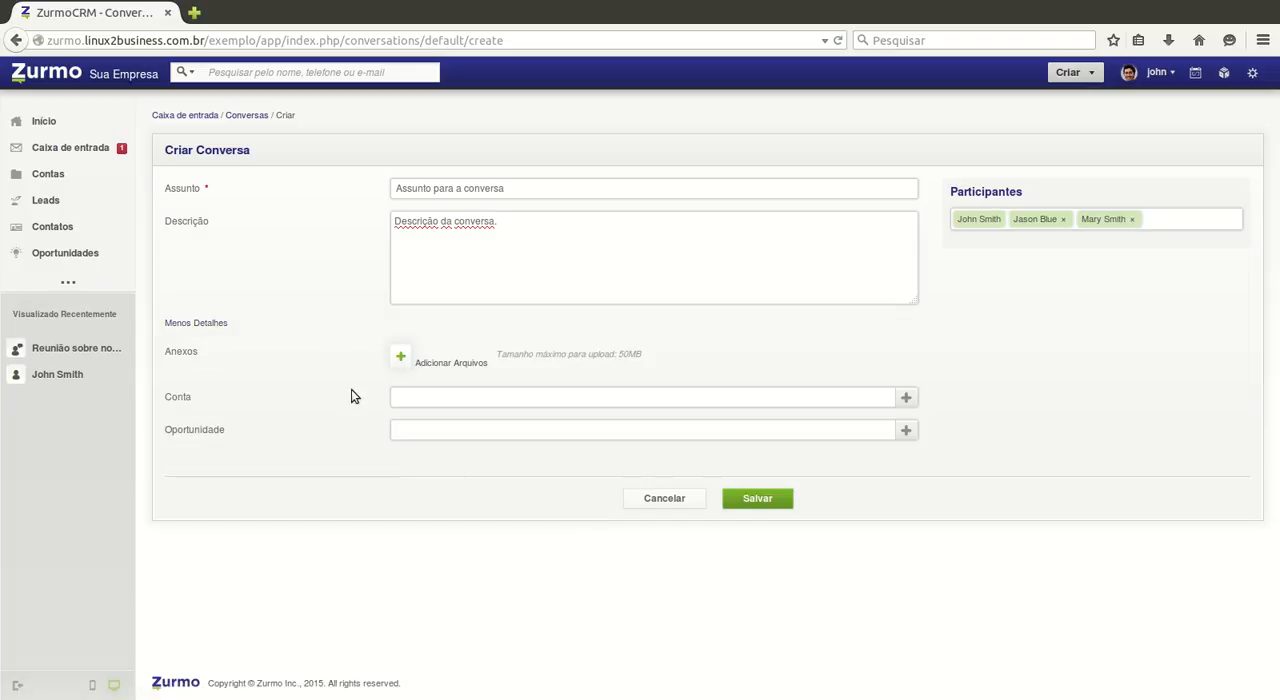
{"action": "left_click", "coordinate": [188, 343]}
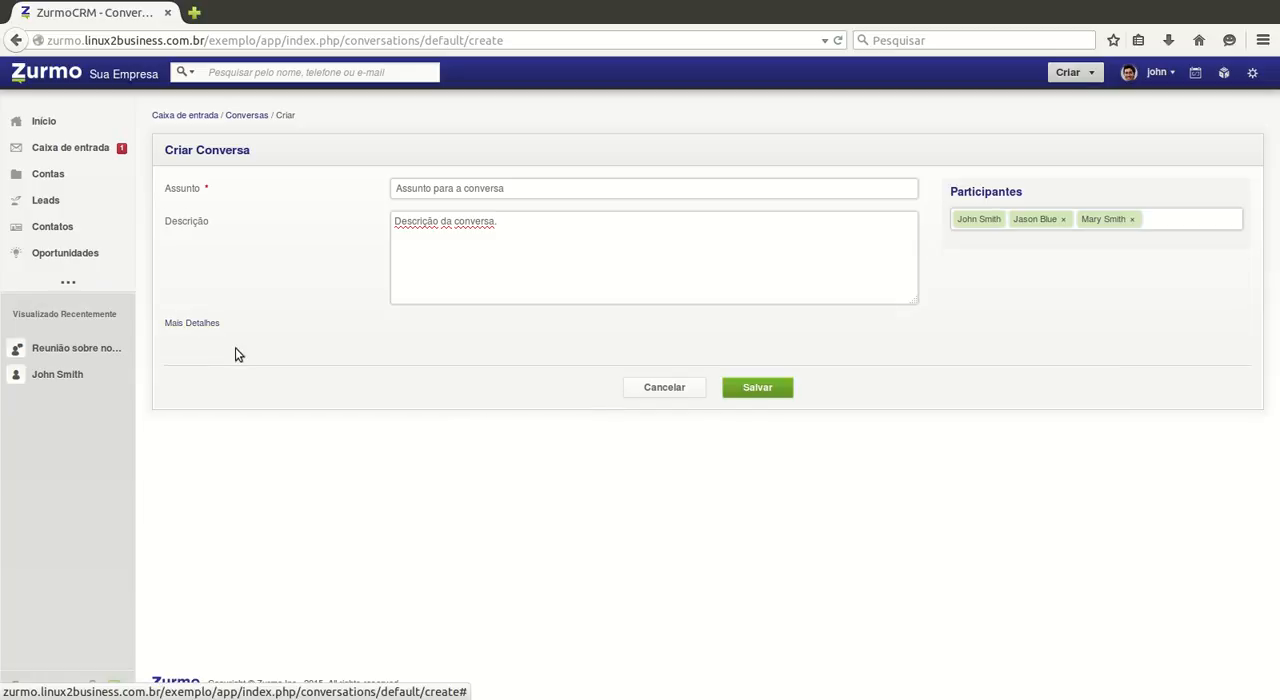
{"action": "left_click", "coordinate": [204, 343]}
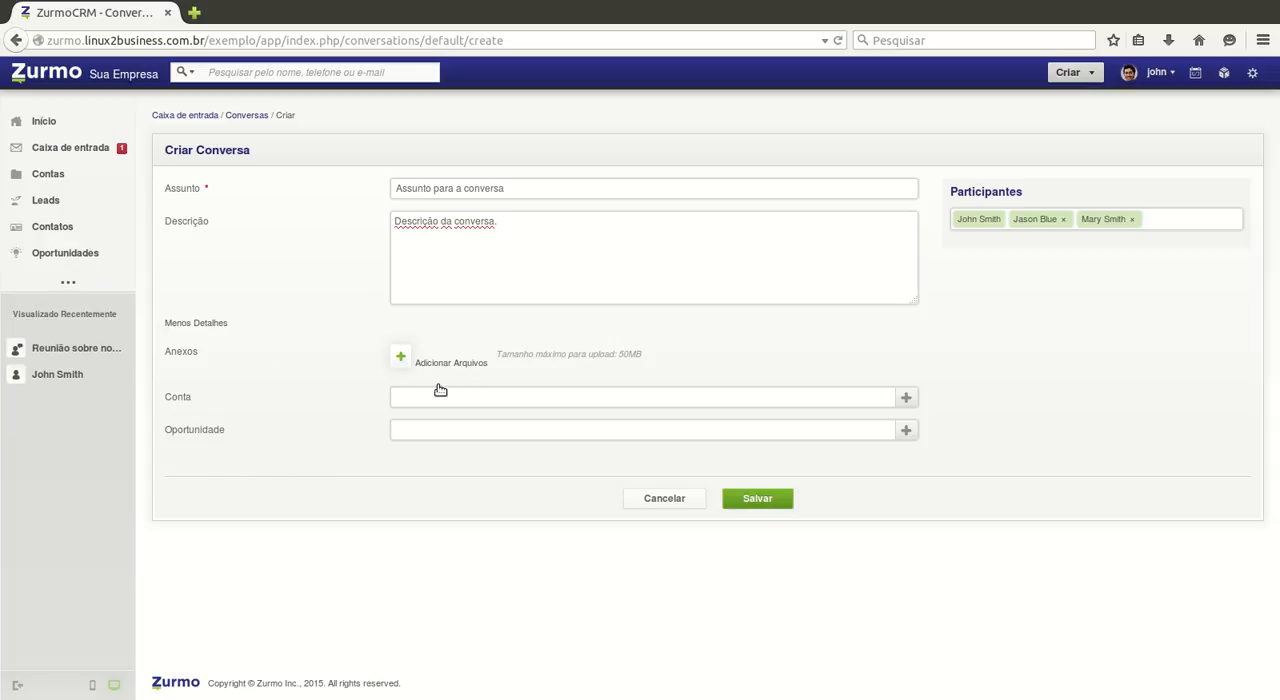
{"action": "left_click", "coordinate": [550, 405]}
{"action": "left_click", "coordinate": [487, 437]}
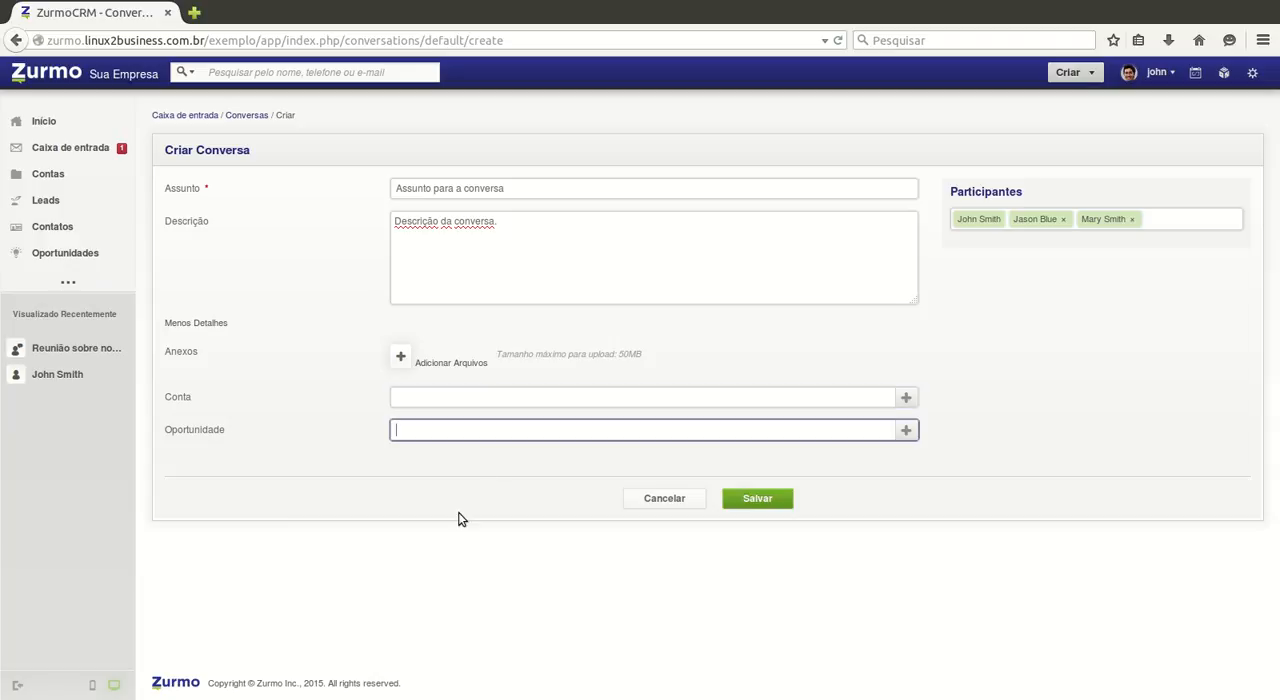
{"action": "left_click", "coordinate": [905, 427]}
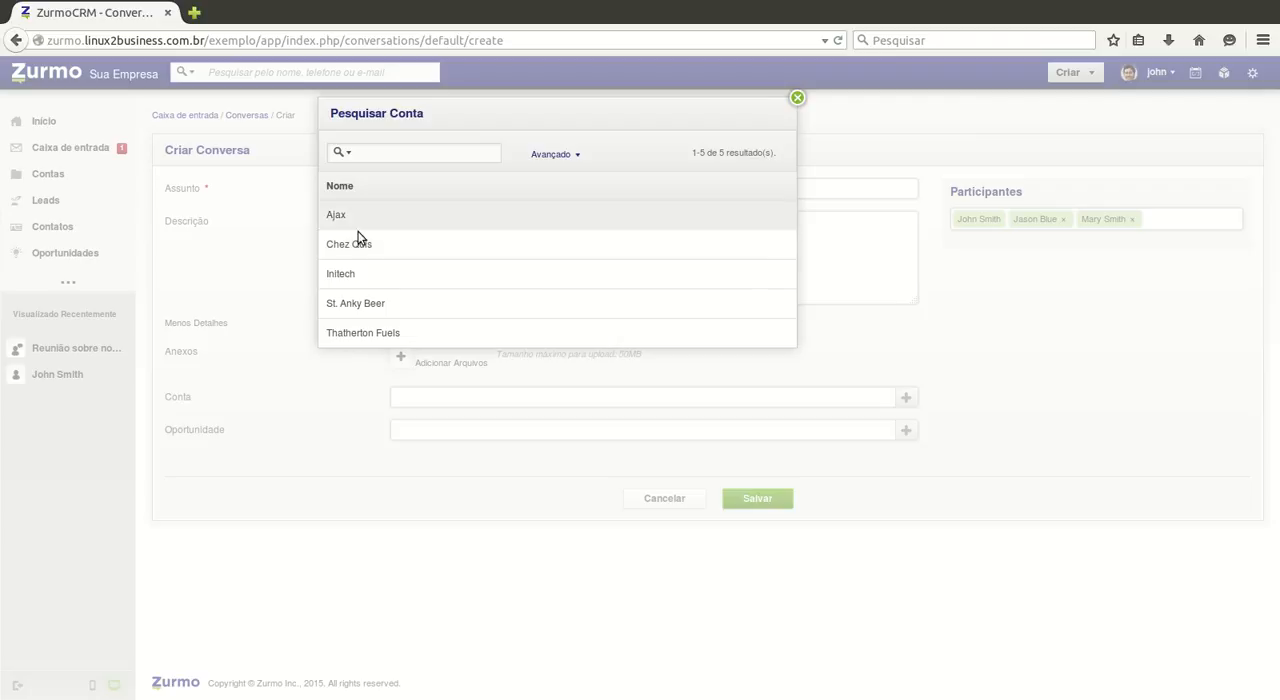
{"action": "left_click", "coordinate": [352, 333]}
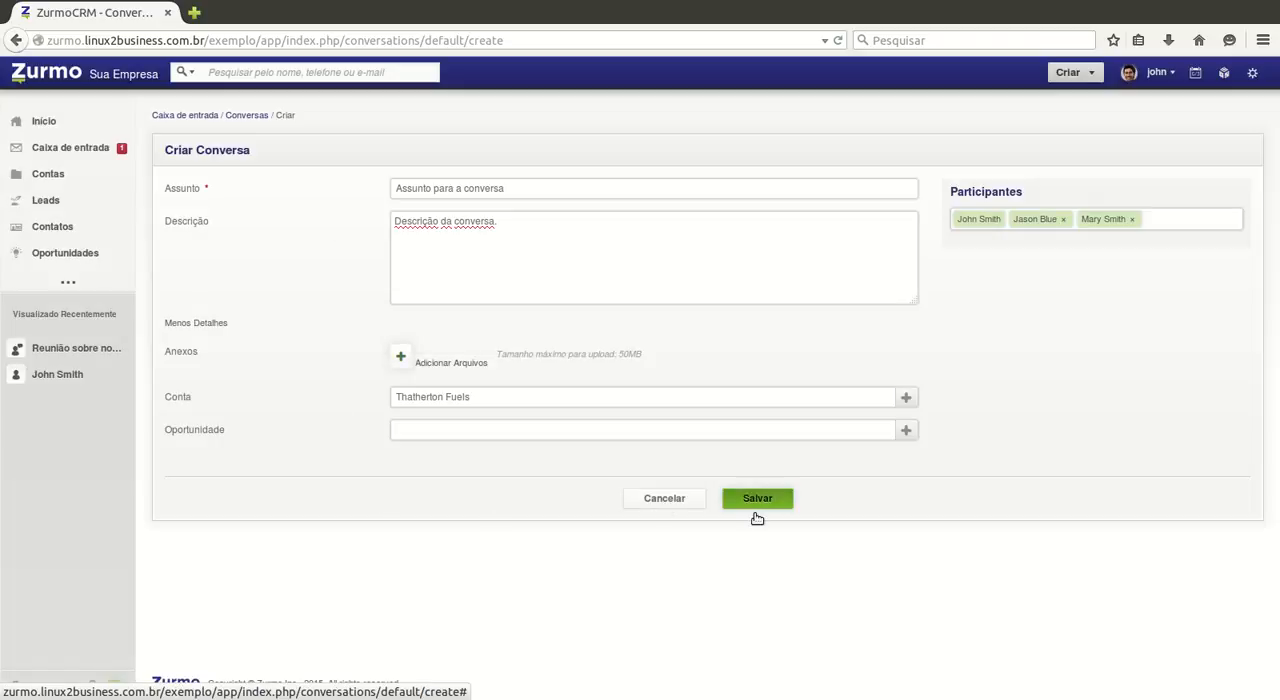
Step: Save the new conversation and skip publishing the level and badge awards to the profile
{"action": "left_click", "coordinate": [756, 513]}
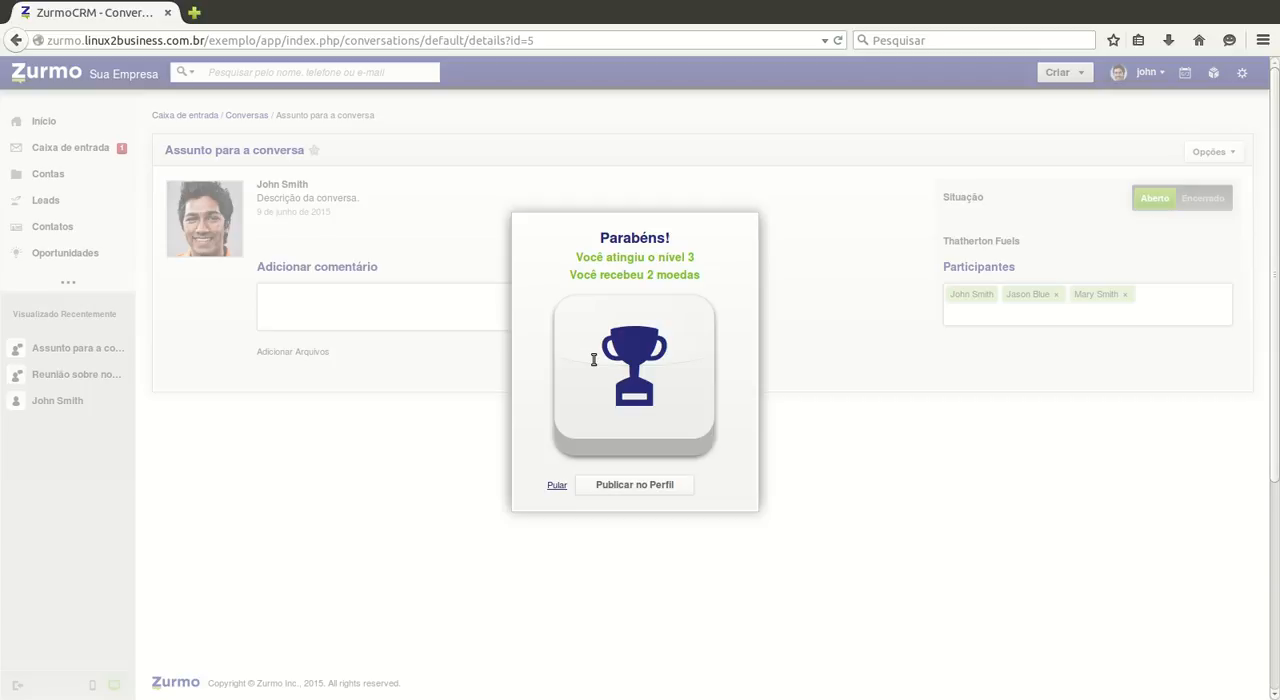
{"action": "left_click", "coordinate": [556, 485]}
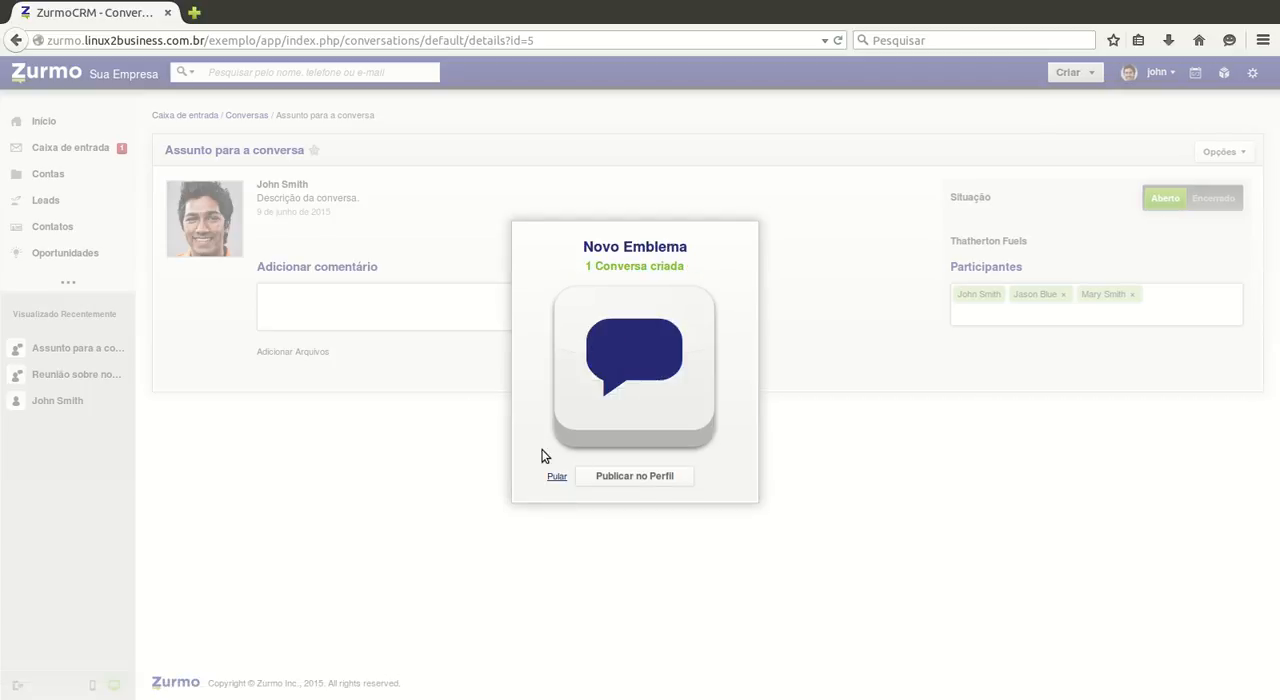
{"action": "left_click", "coordinate": [555, 480]}
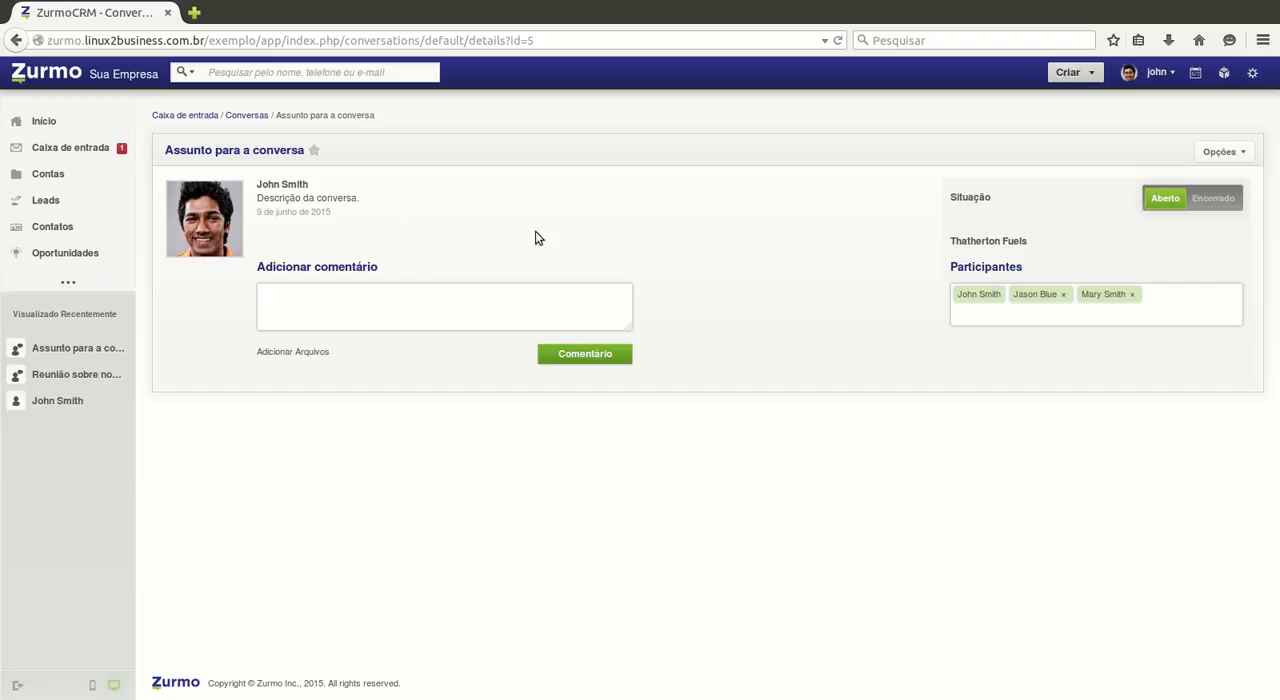
Step: Reopen the conversation "Assunto para a conversa" from the conversations list and set its status to Encerrado
{"action": "left_click", "coordinate": [240, 117]}
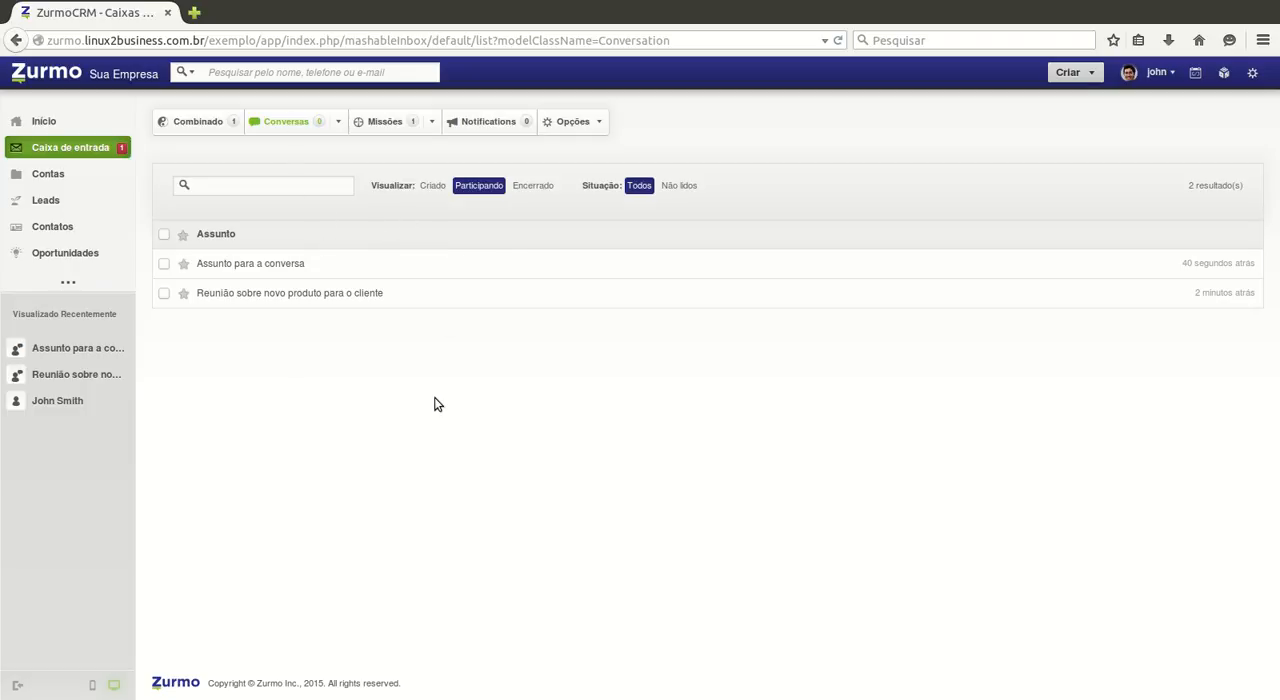
{"action": "left_click", "coordinate": [257, 273]}
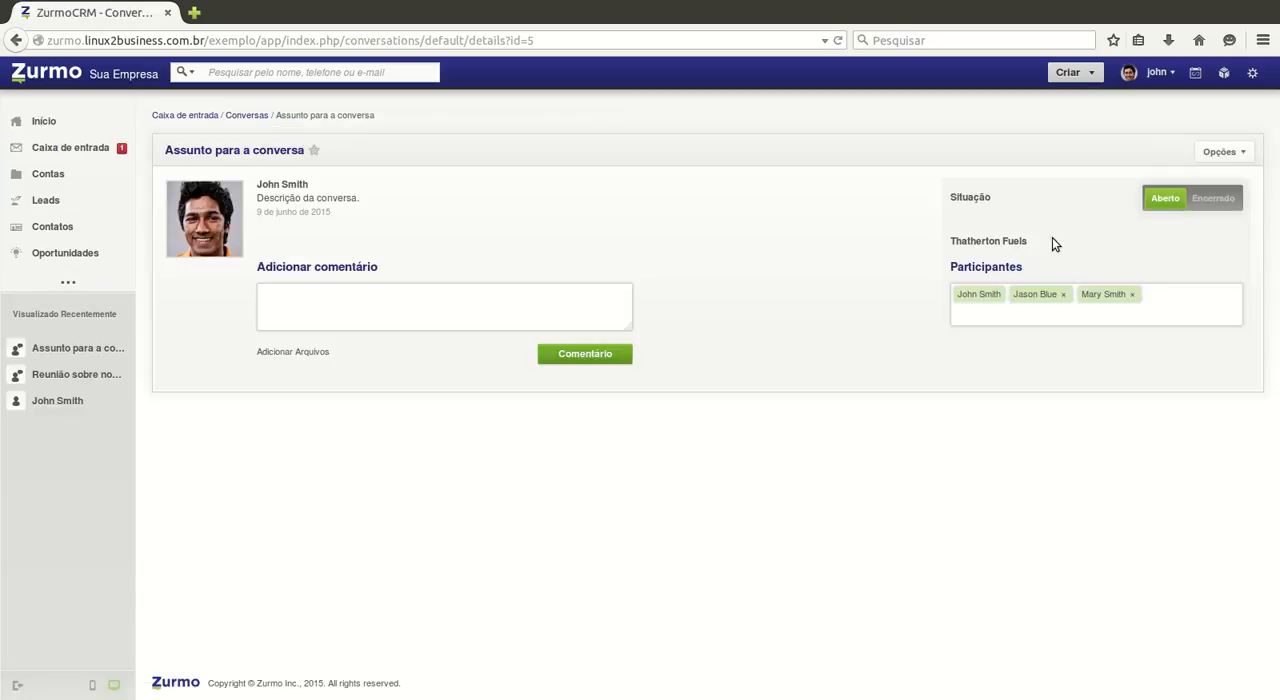
{"action": "left_click", "coordinate": [1221, 221]}
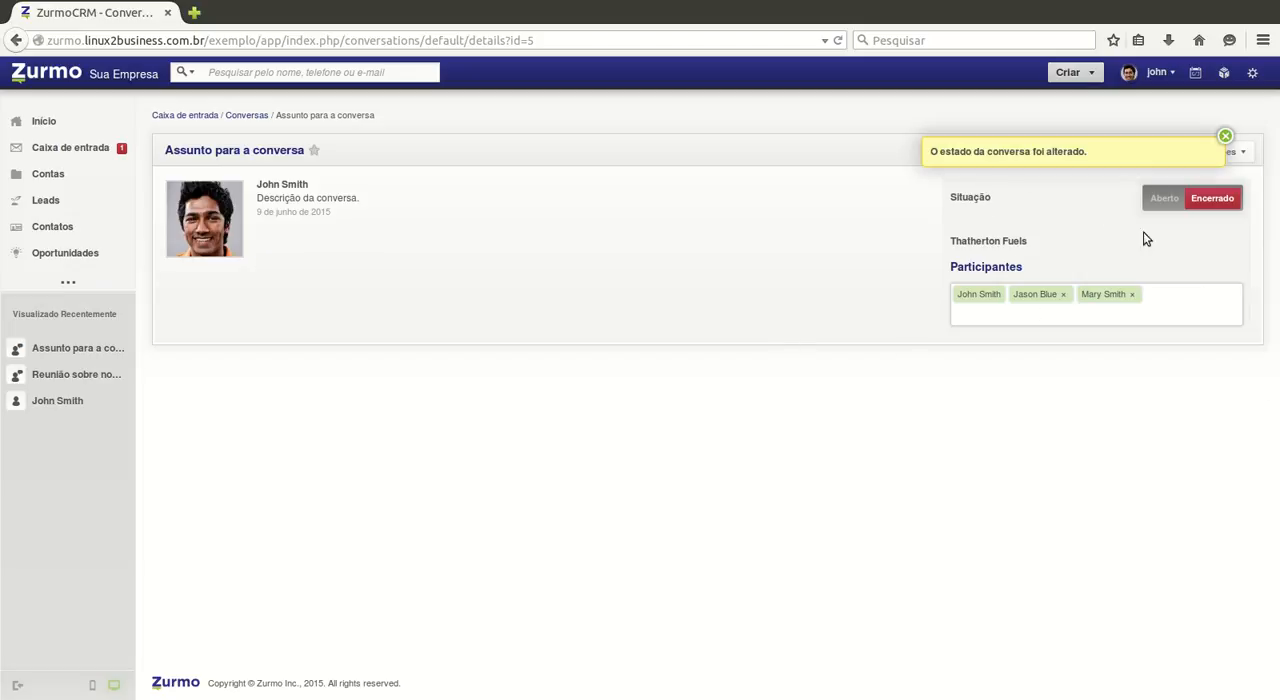
{"action": "left_click", "coordinate": [1225, 158]}
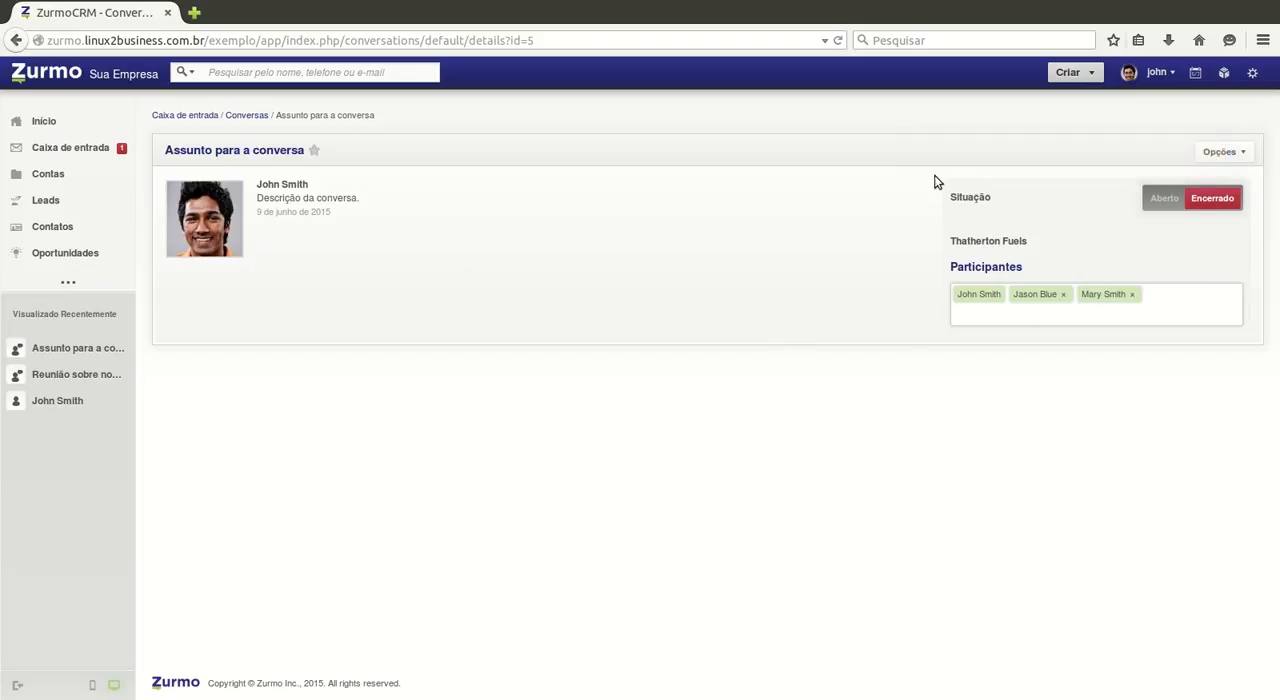
Step: Return to the conversations list and view it with the Criado and Participando filters
{"action": "left_click", "coordinate": [246, 115]}
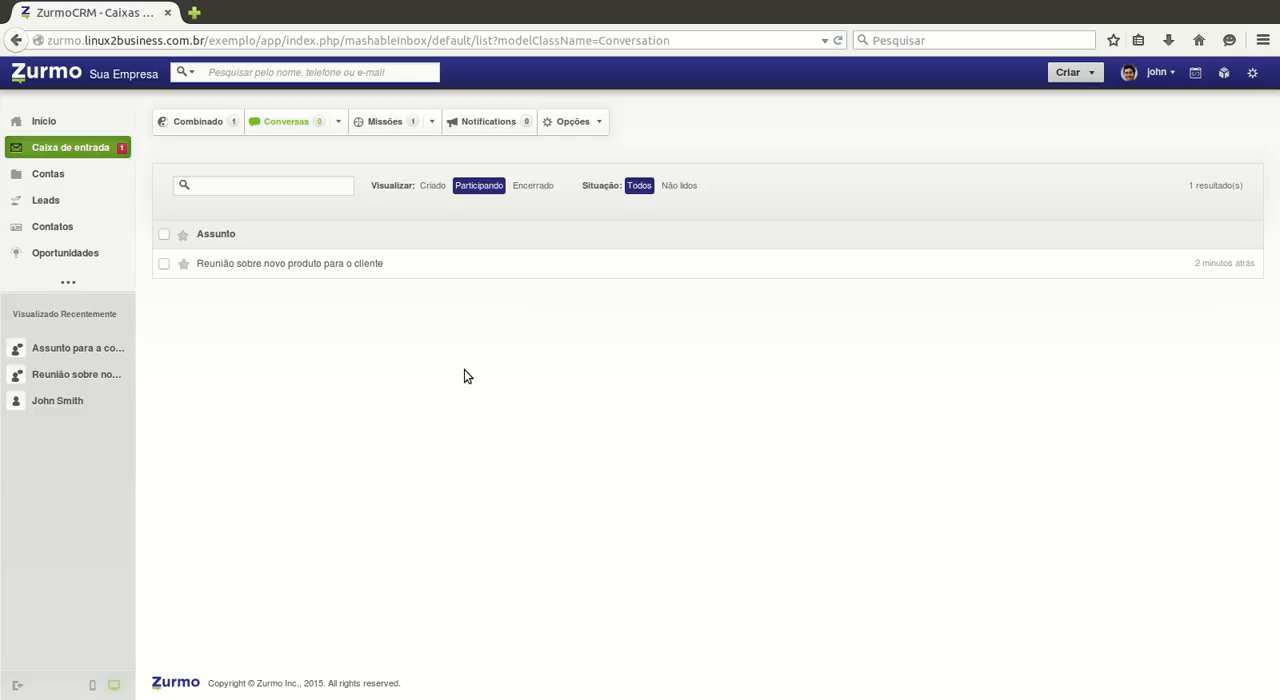
{"action": "left_click", "coordinate": [433, 190]}
{"action": "left_click", "coordinate": [479, 189]}
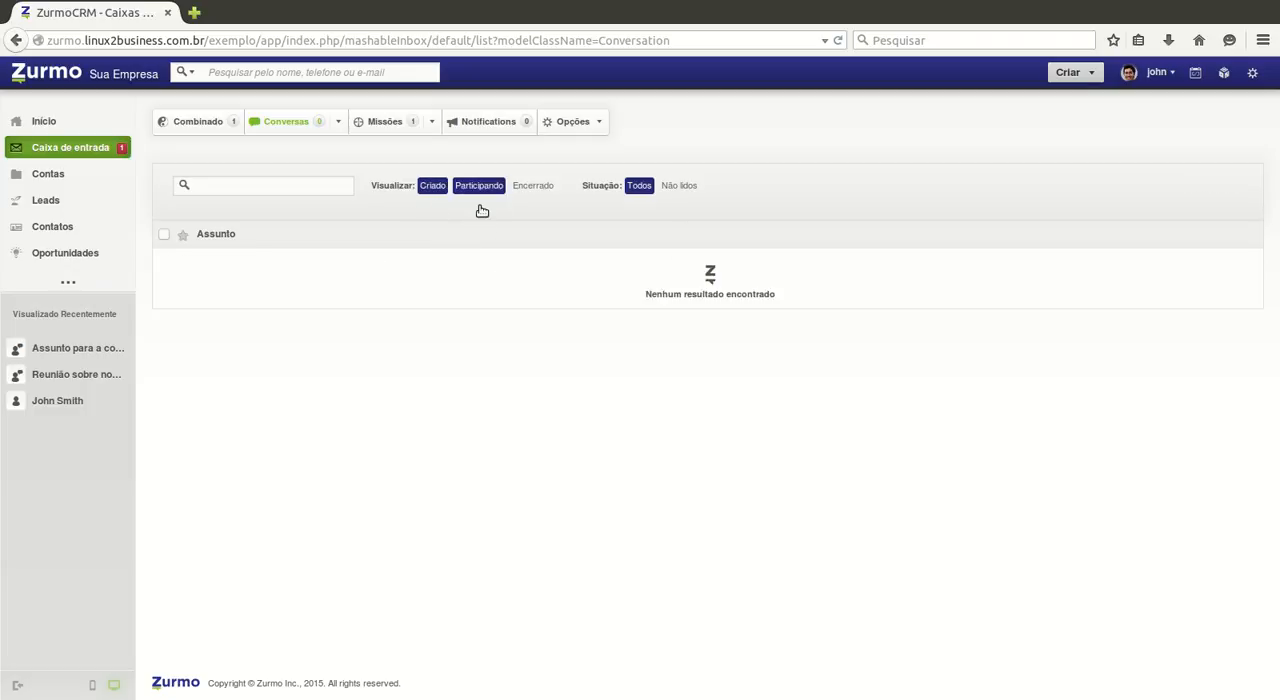
Step: View the conversations list with the Encerrado filter and with the Participando filter
{"action": "left_click", "coordinate": [533, 187]}
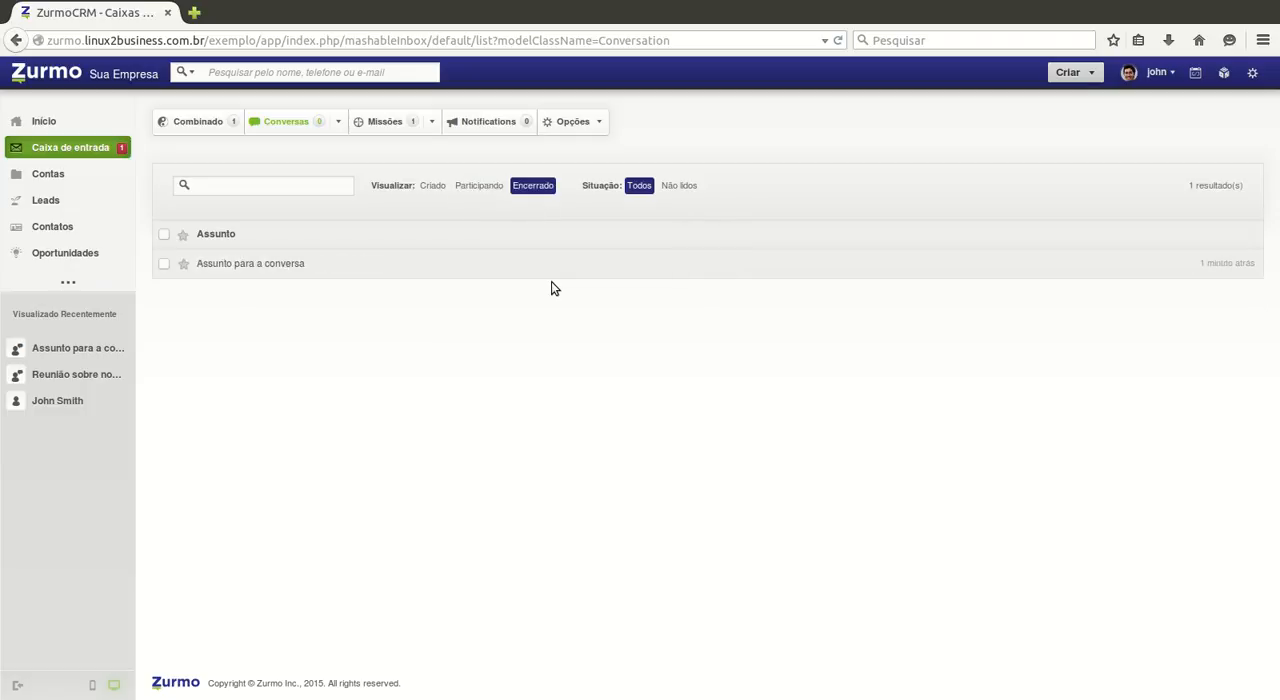
{"action": "left_click", "coordinate": [479, 187]}
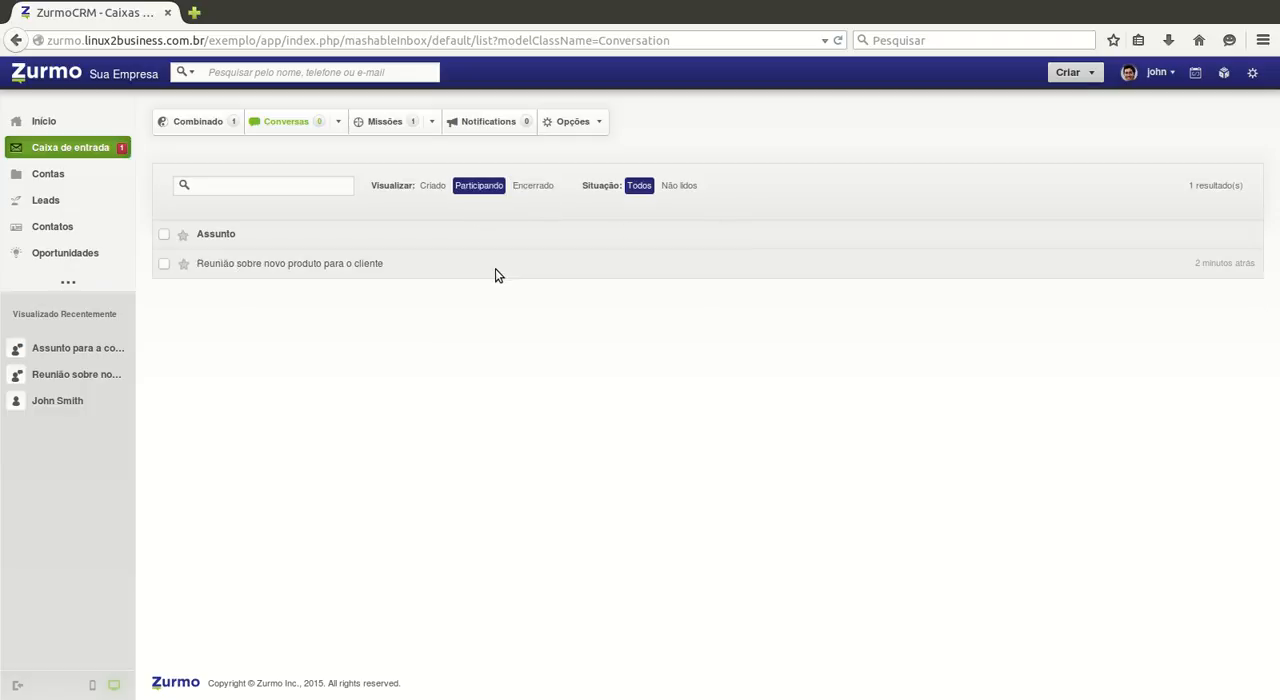
Step: Open the missions list, view the details of the mission "Captar novos clientes." and return to the list
{"action": "left_click", "coordinate": [390, 155]}
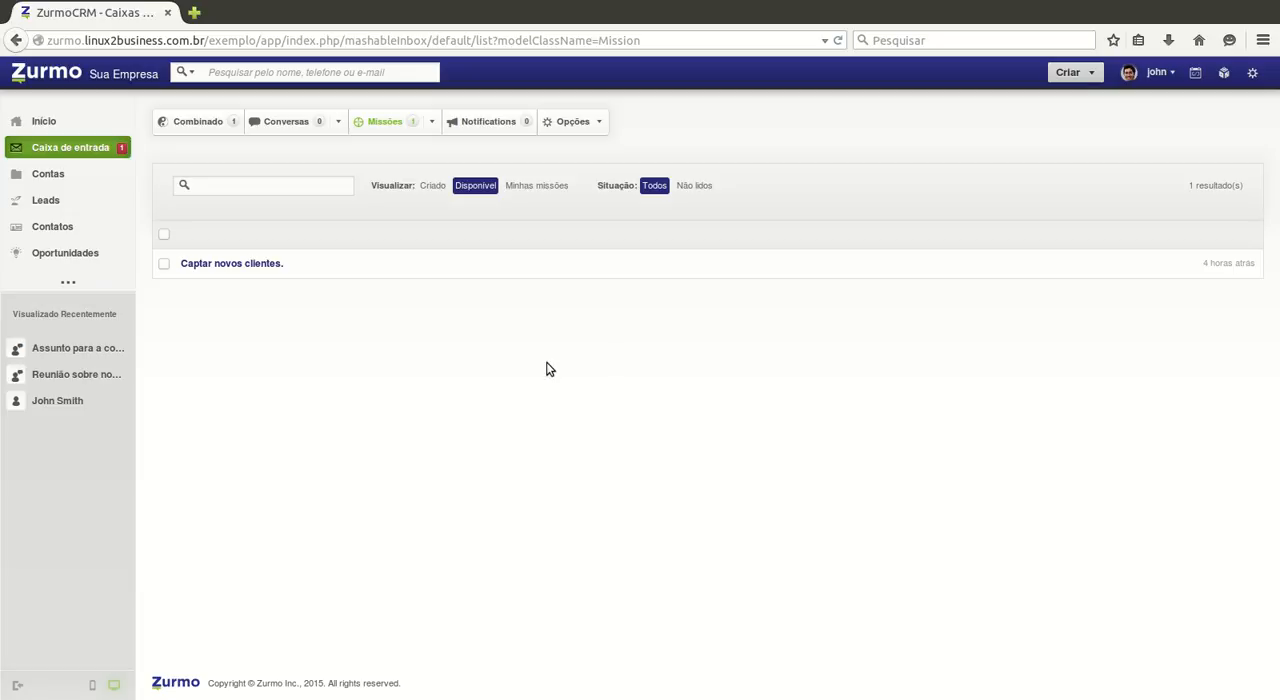
{"action": "left_click", "coordinate": [228, 284]}
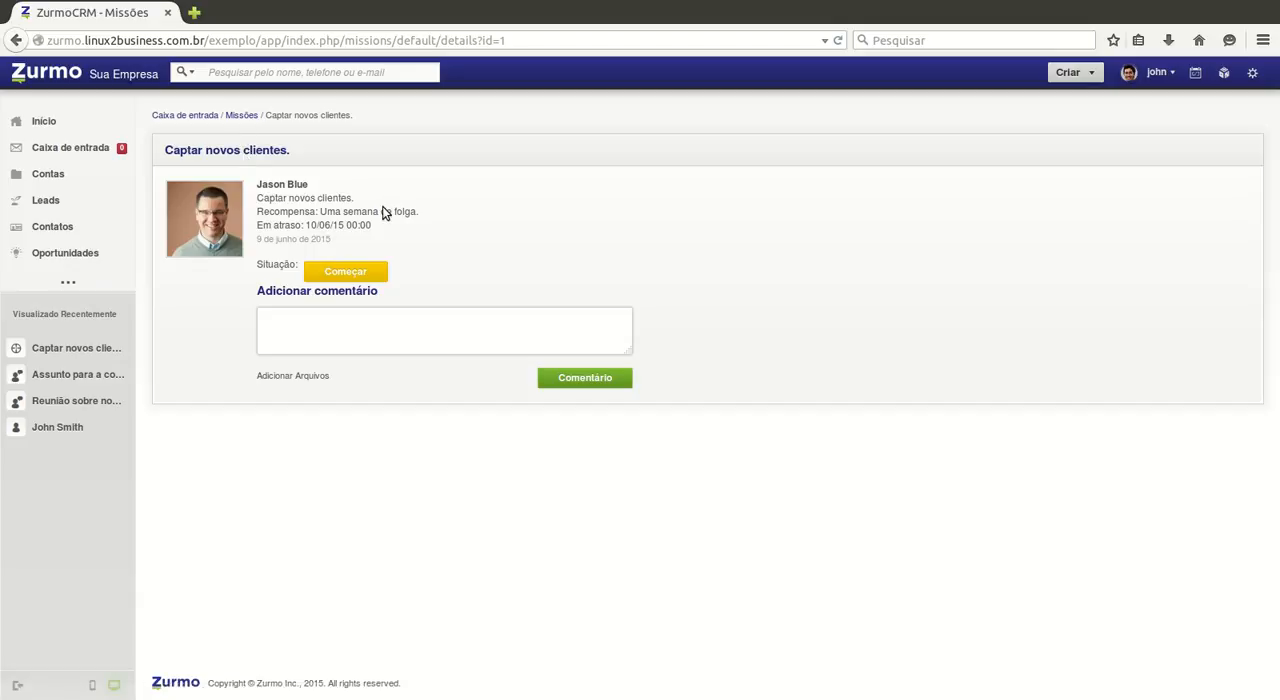
{"action": "left_click", "coordinate": [241, 117]}
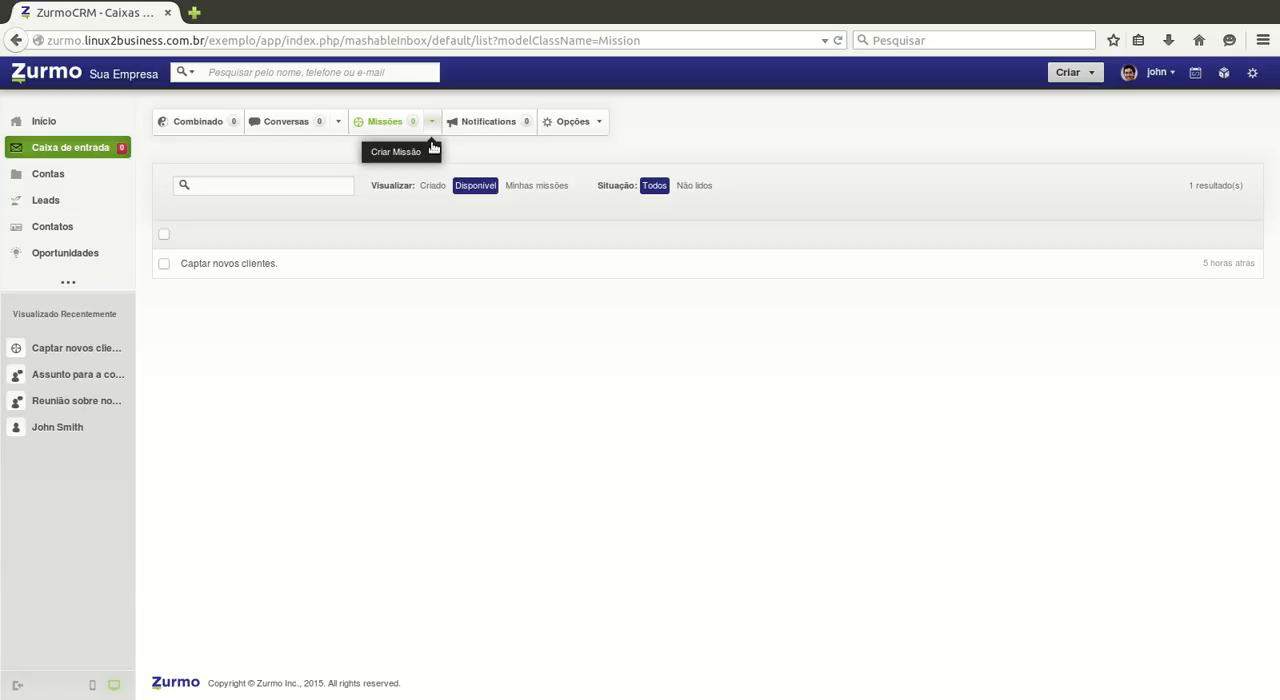
Step: Start a new mission and enter "Descrição da missão (objetivo da missão)" as its description
{"action": "left_click", "coordinate": [428, 167]}
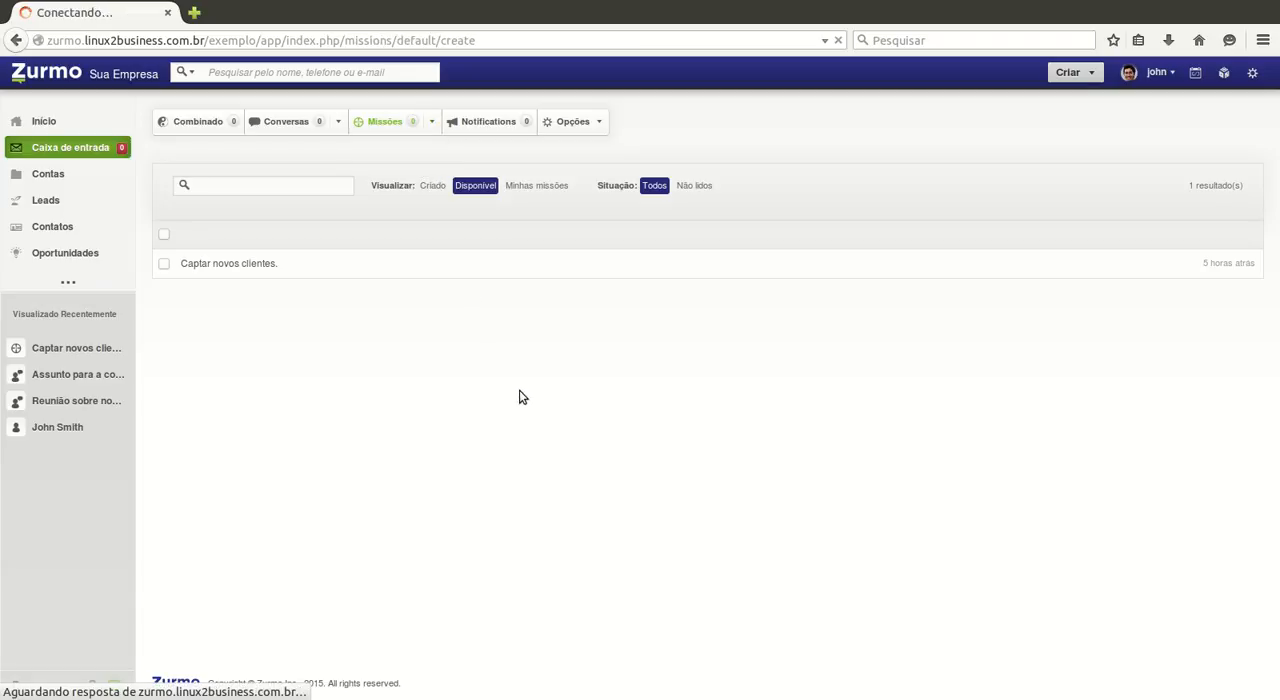
{"action": "left_click", "coordinate": [534, 218]}
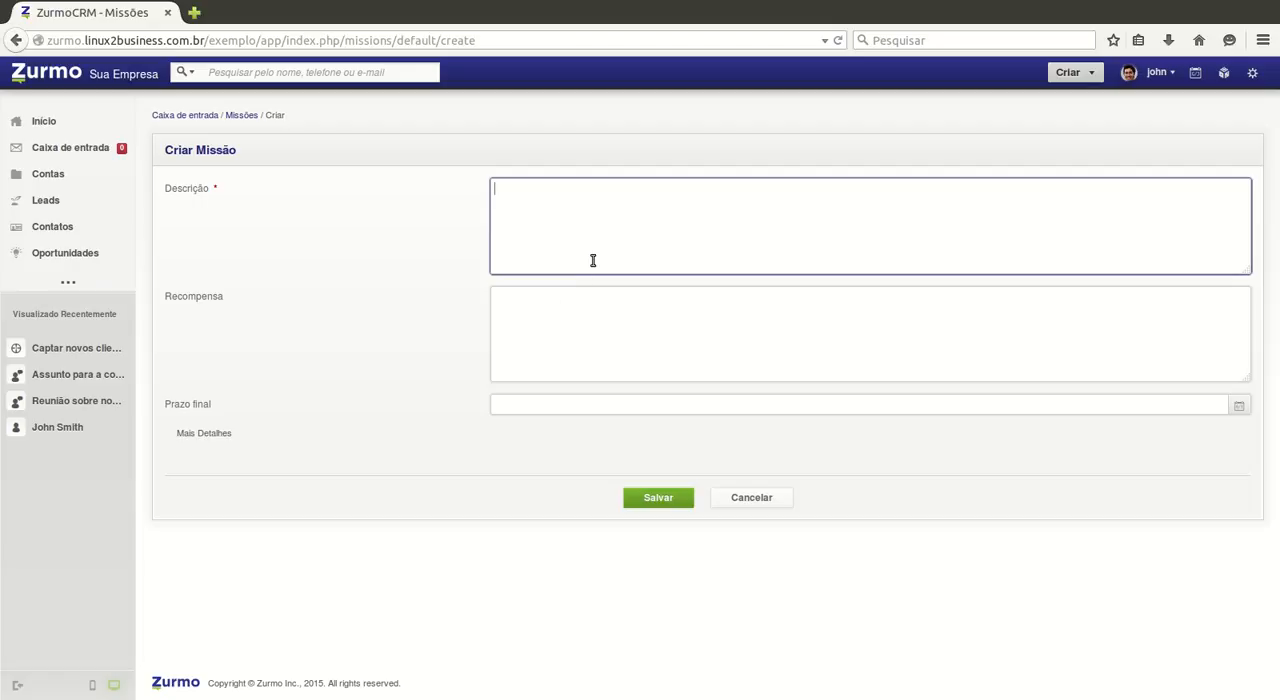
{"action": "type", "text": "Descrição da miss"}
{"action": "type", "text": "ão (ob"}
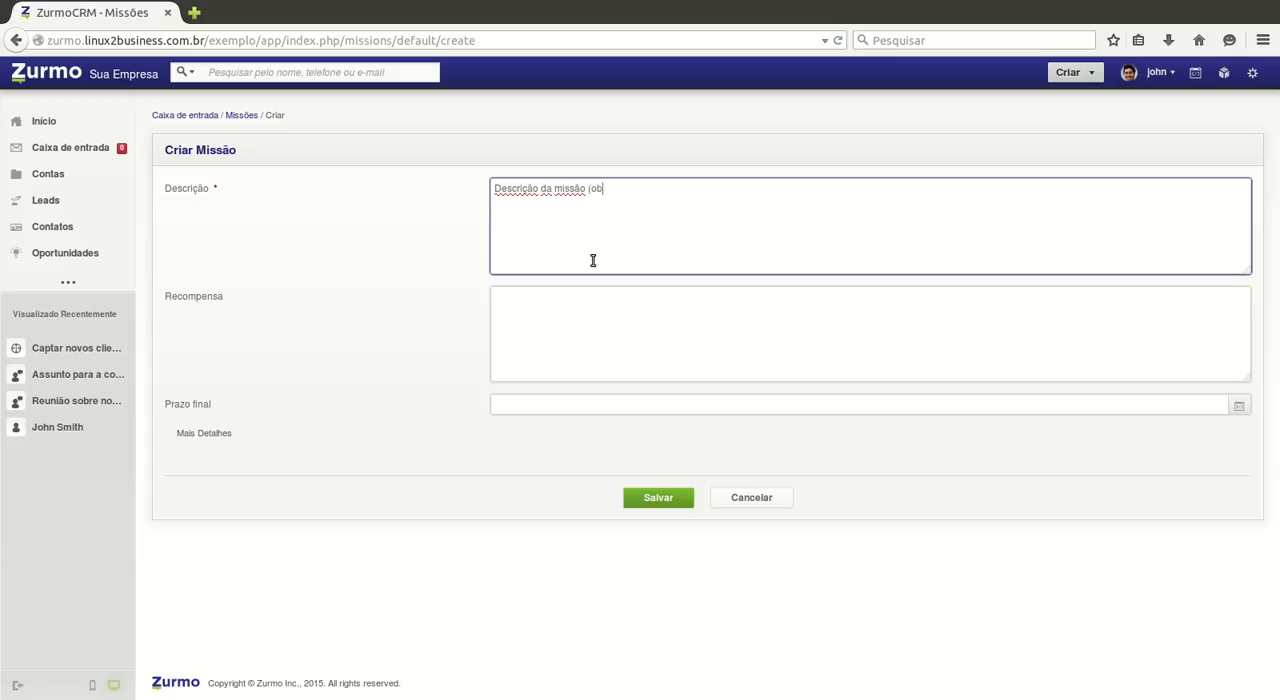
{"action": "type", "text": "jetivo da missão)"}
{"action": "key", "text": "Tab"}
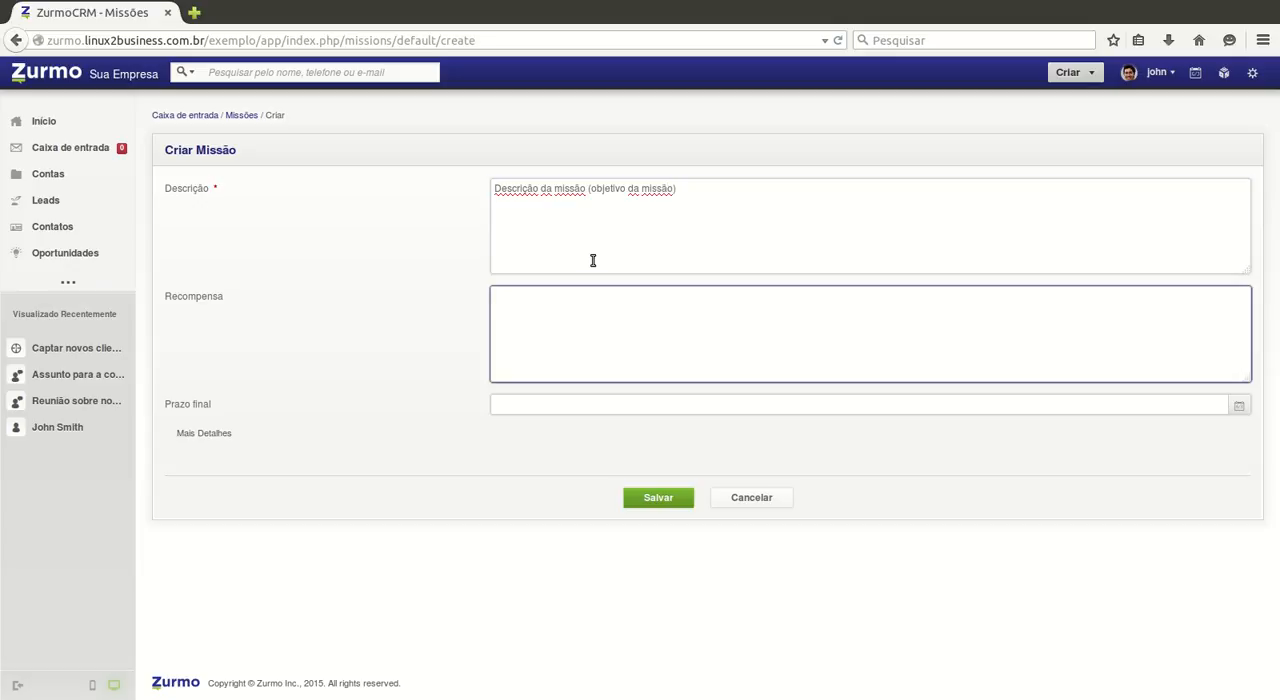
Step: Enter "Recompensa da missão." as the new mission's reward
{"action": "type", "text": "Recompensa da missão."}
Step: Set the new mission's deadline to 27/06/2015 07:00
{"action": "left_click", "coordinate": [556, 410]}
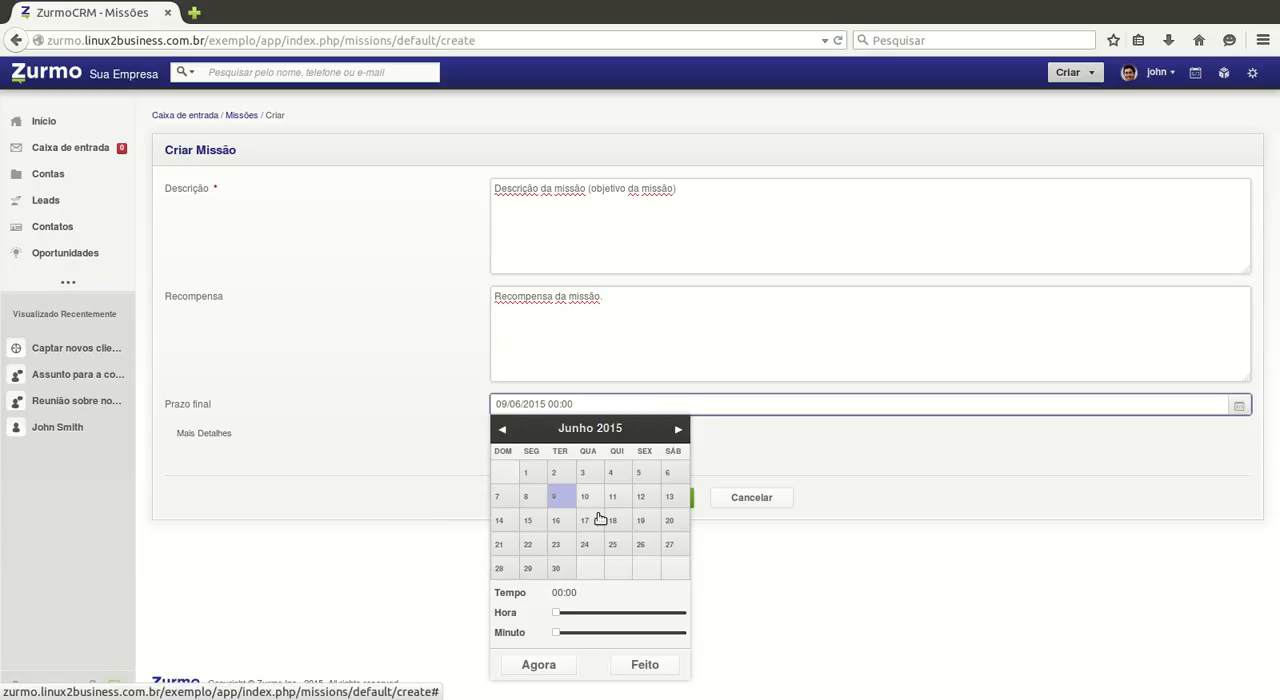
{"action": "left_click", "coordinate": [671, 552]}
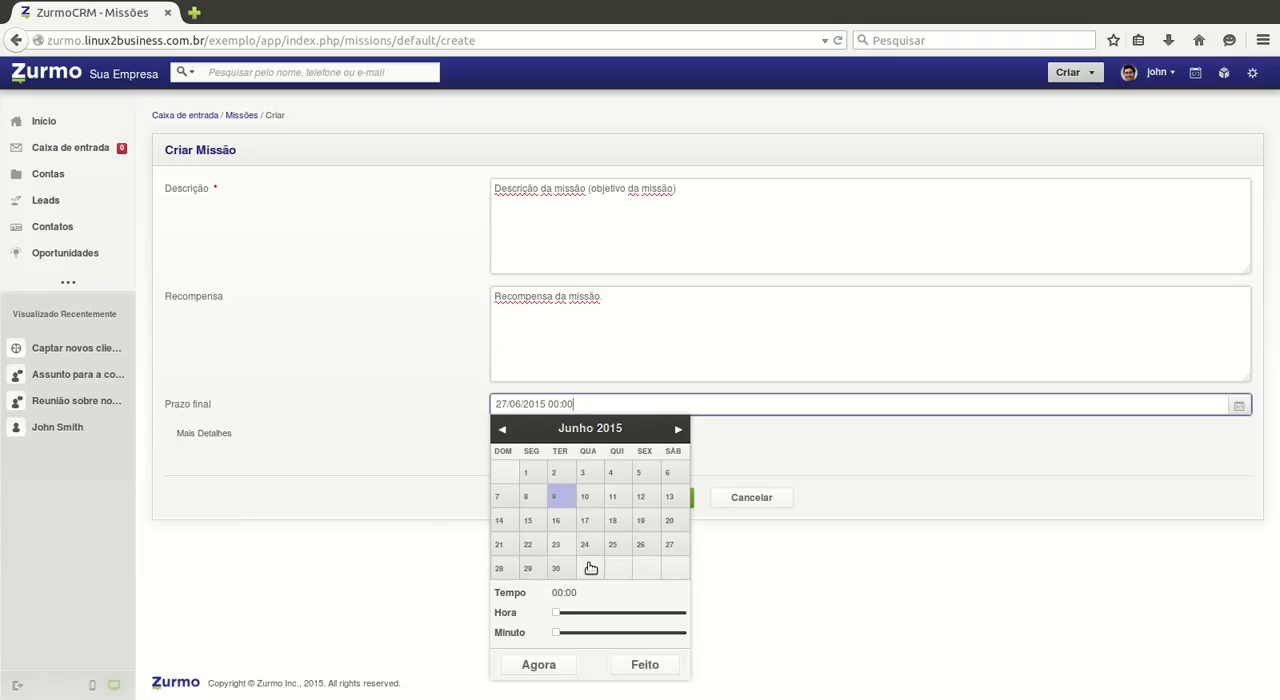
{"action": "left_click", "coordinate": [596, 612]}
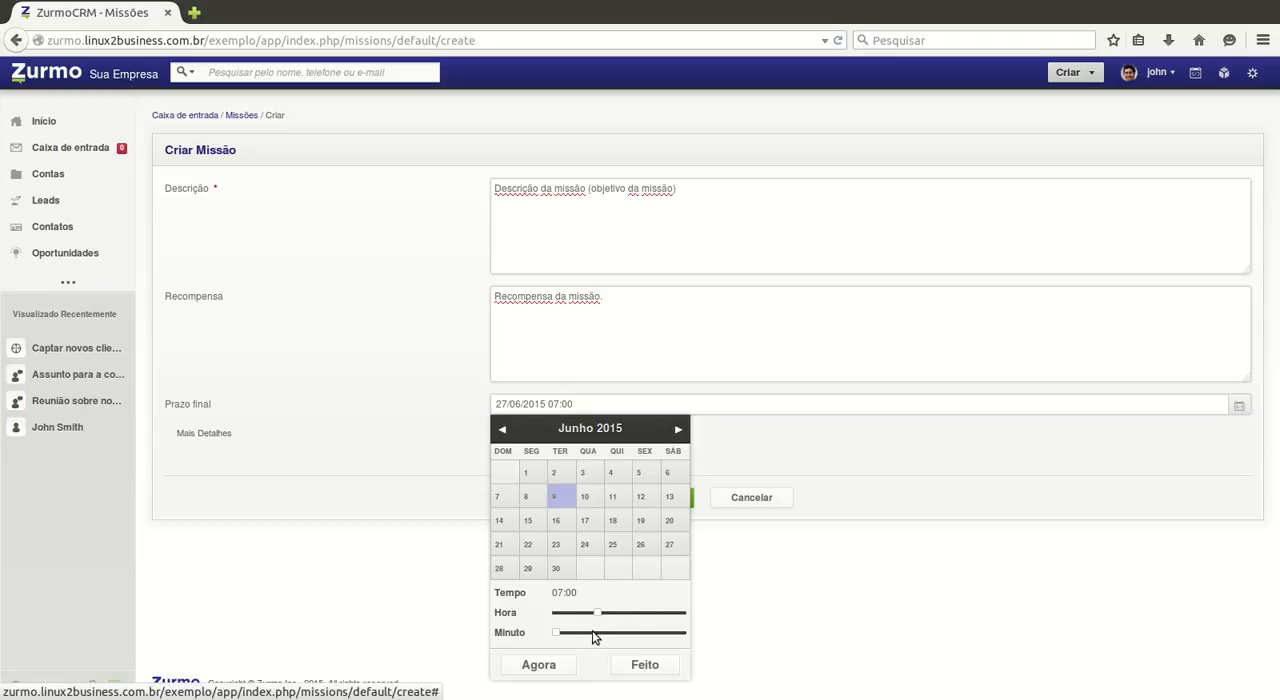
{"action": "left_click", "coordinate": [645, 665]}
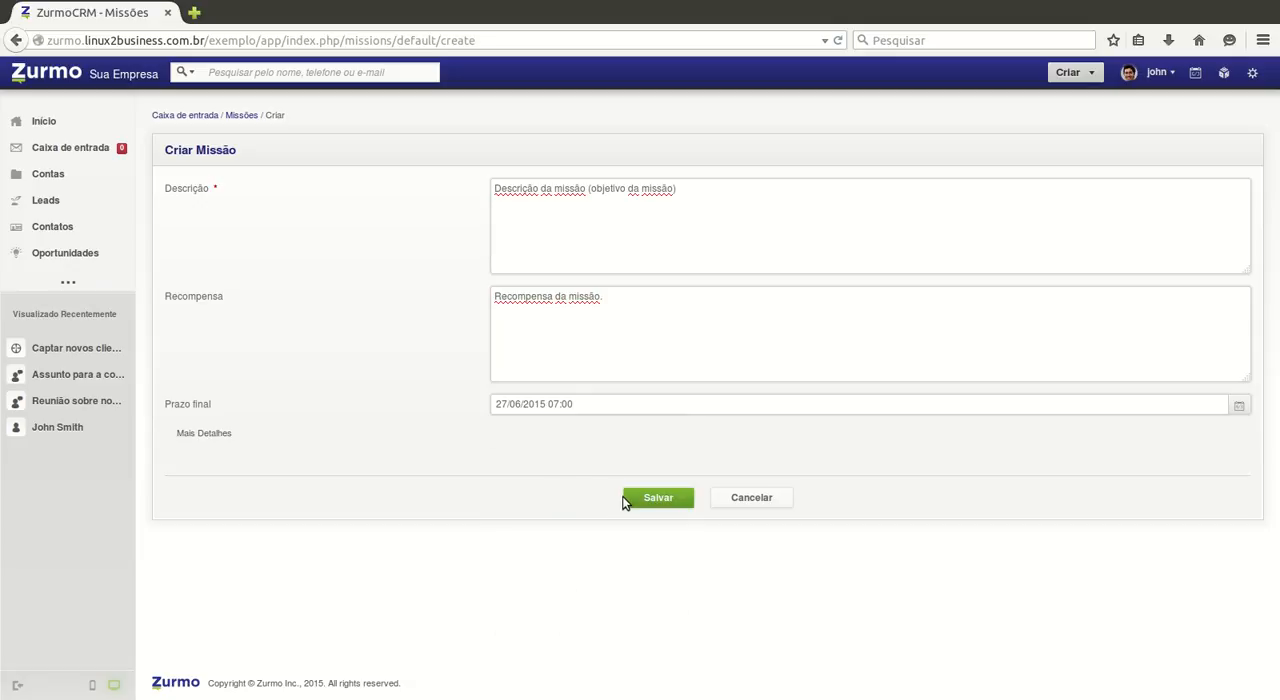
Step: Expand the new mission's additional details, save the mission without attachments and skip publishing the badge award to the profile
{"action": "left_click", "coordinate": [201, 455]}
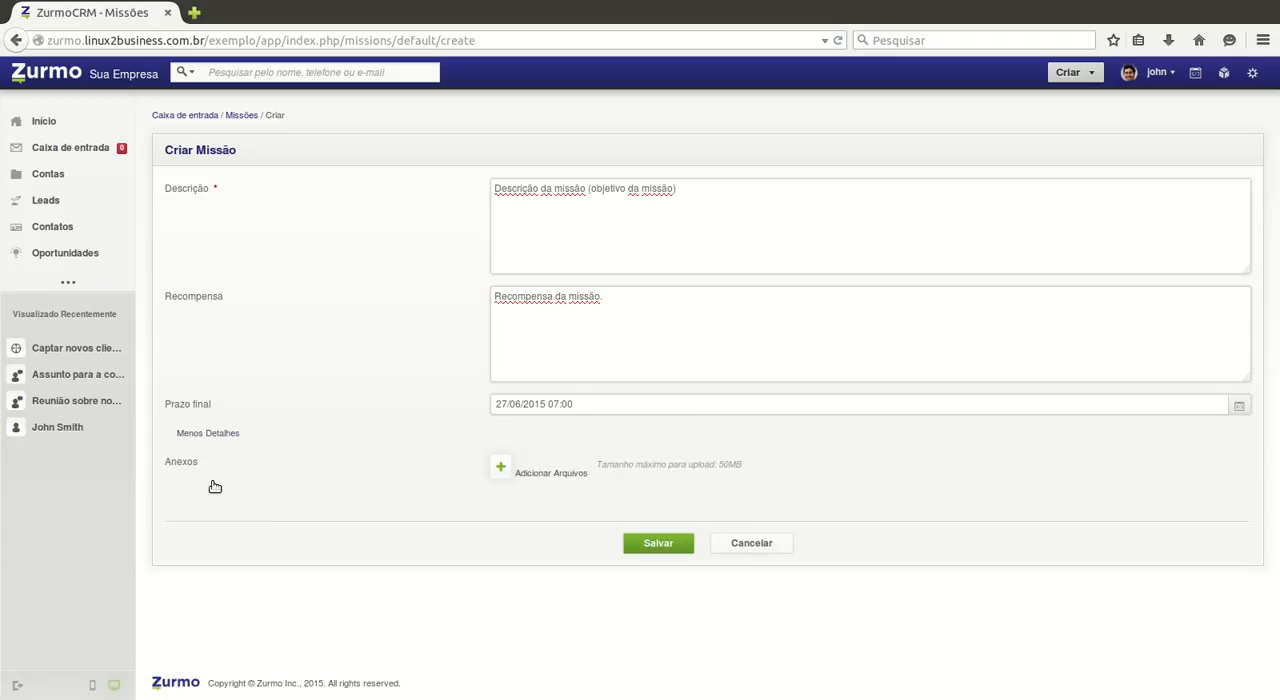
{"action": "left_click", "coordinate": [659, 552]}
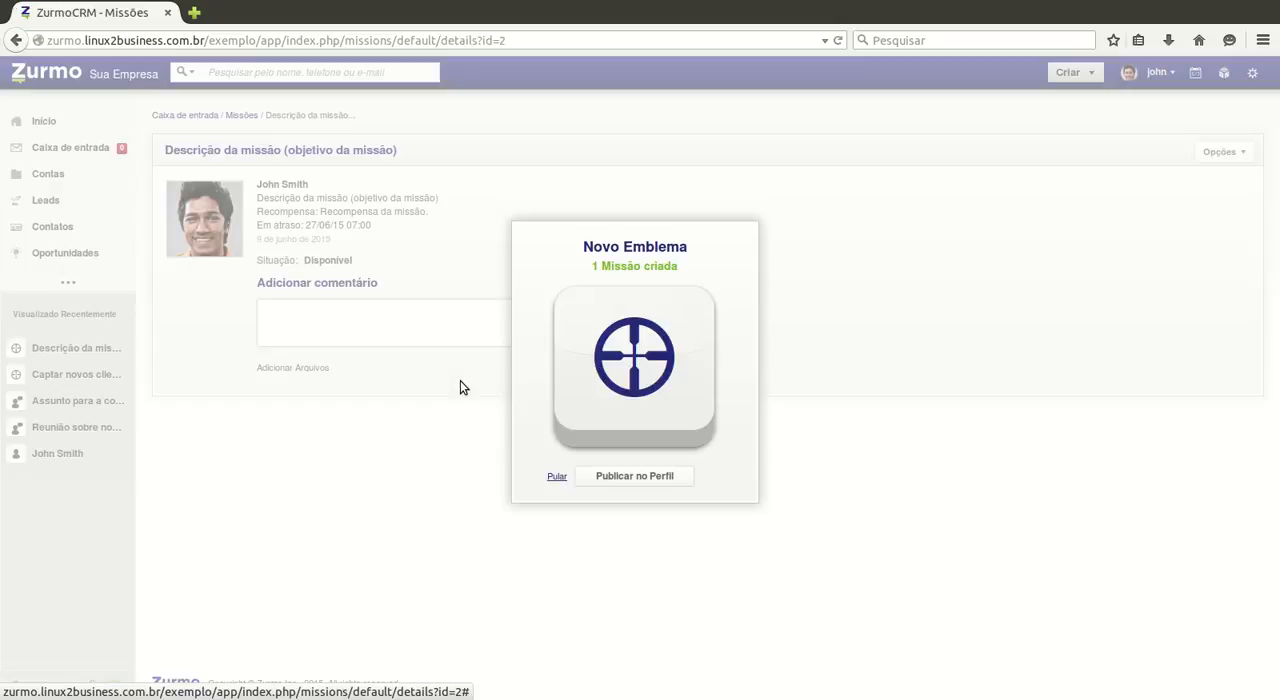
{"action": "left_click", "coordinate": [556, 478]}
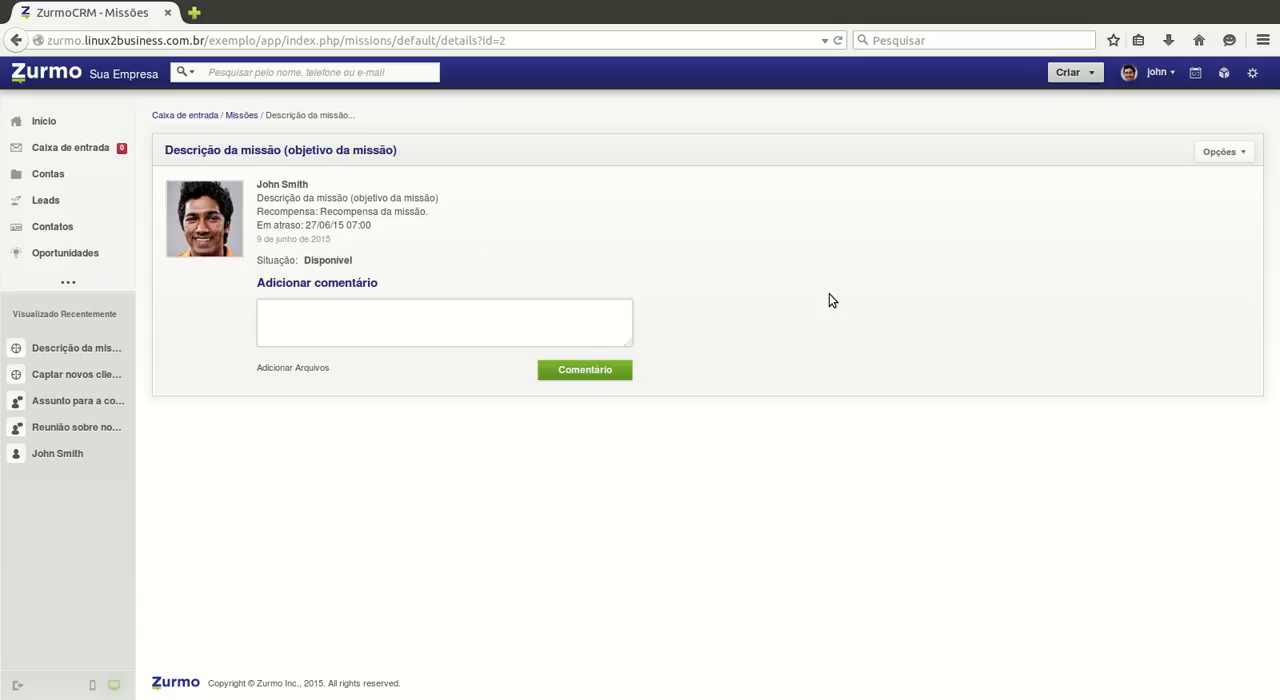
Step: Reopen the mission "Captar novos clientes." from the missions list and start it
{"action": "mouse_move", "coordinate": [1230, 183]}
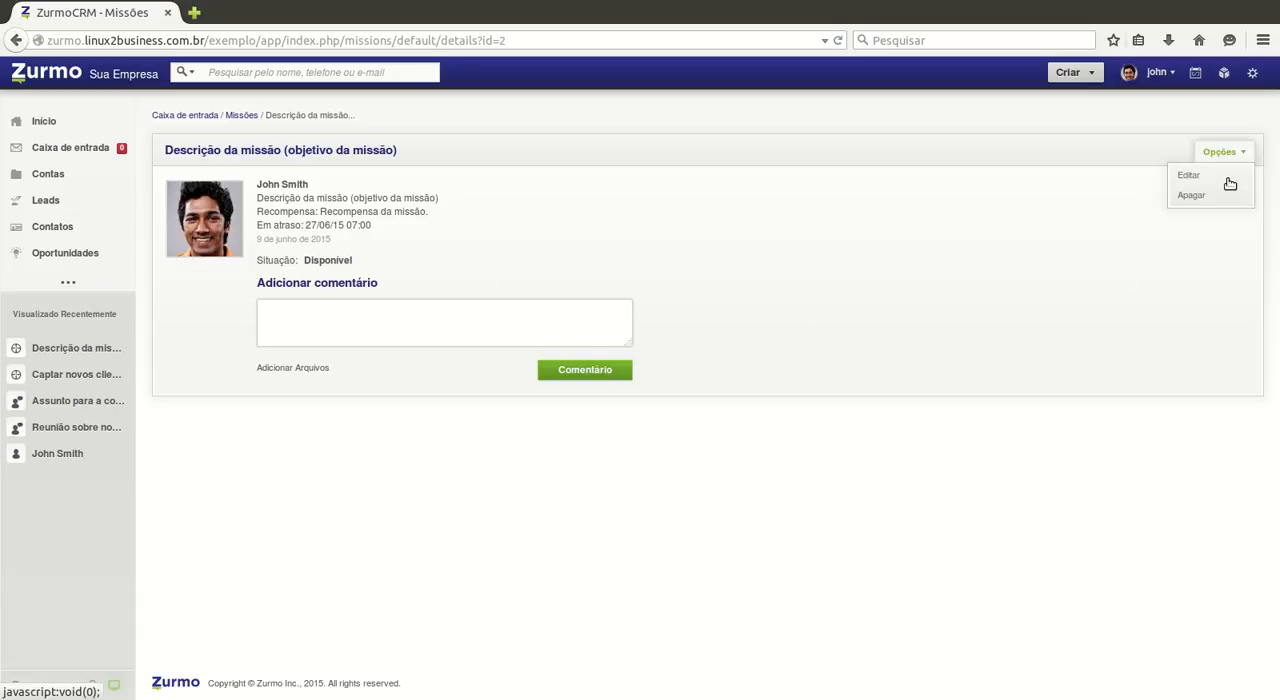
{"action": "left_click", "coordinate": [241, 116]}
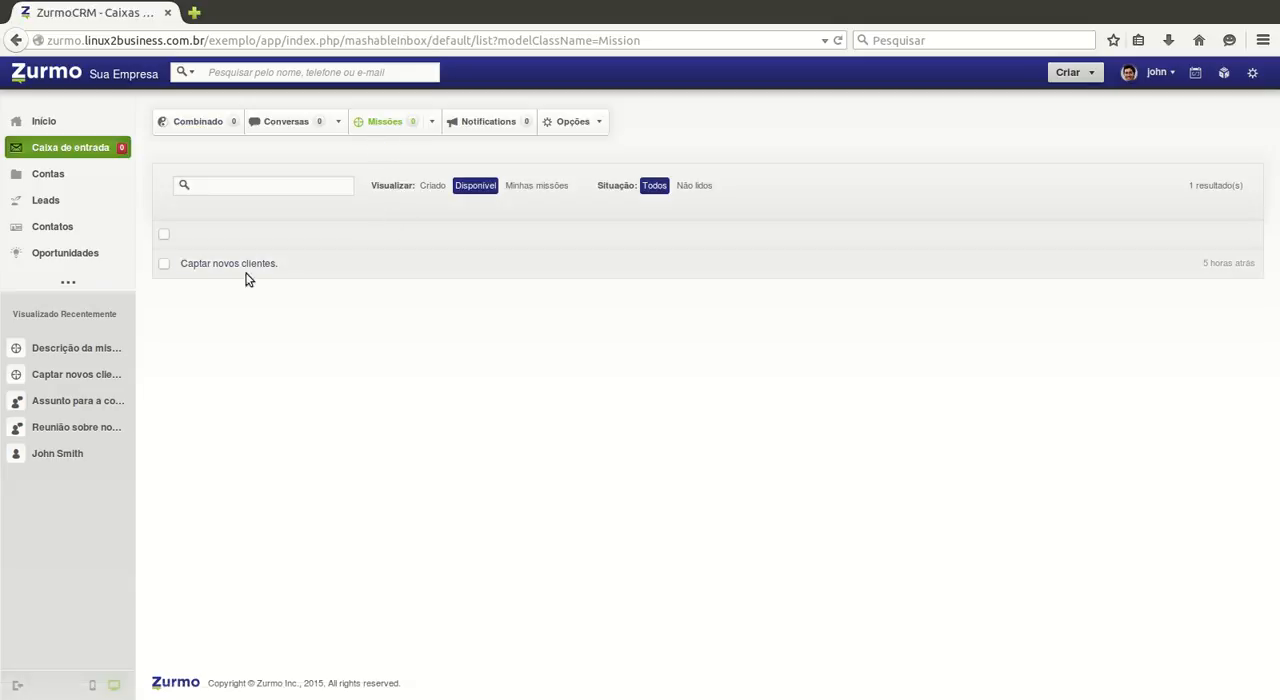
{"action": "left_click", "coordinate": [226, 274]}
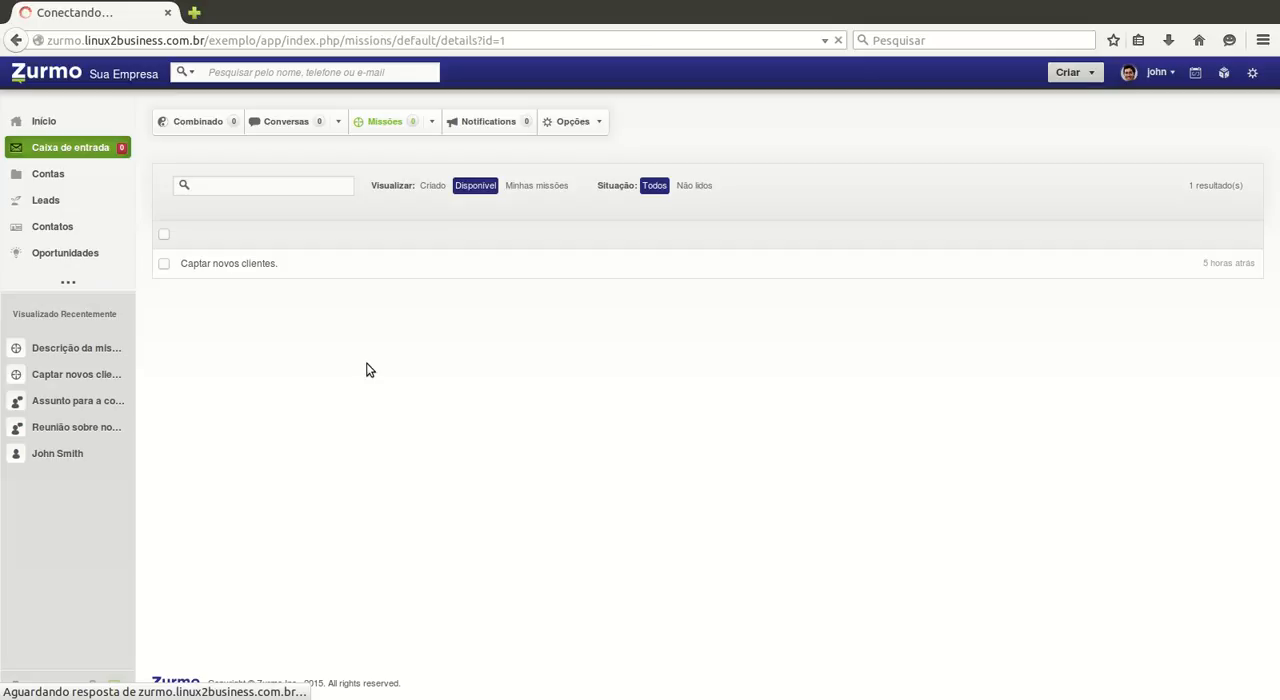
{"action": "left_click", "coordinate": [344, 275]}
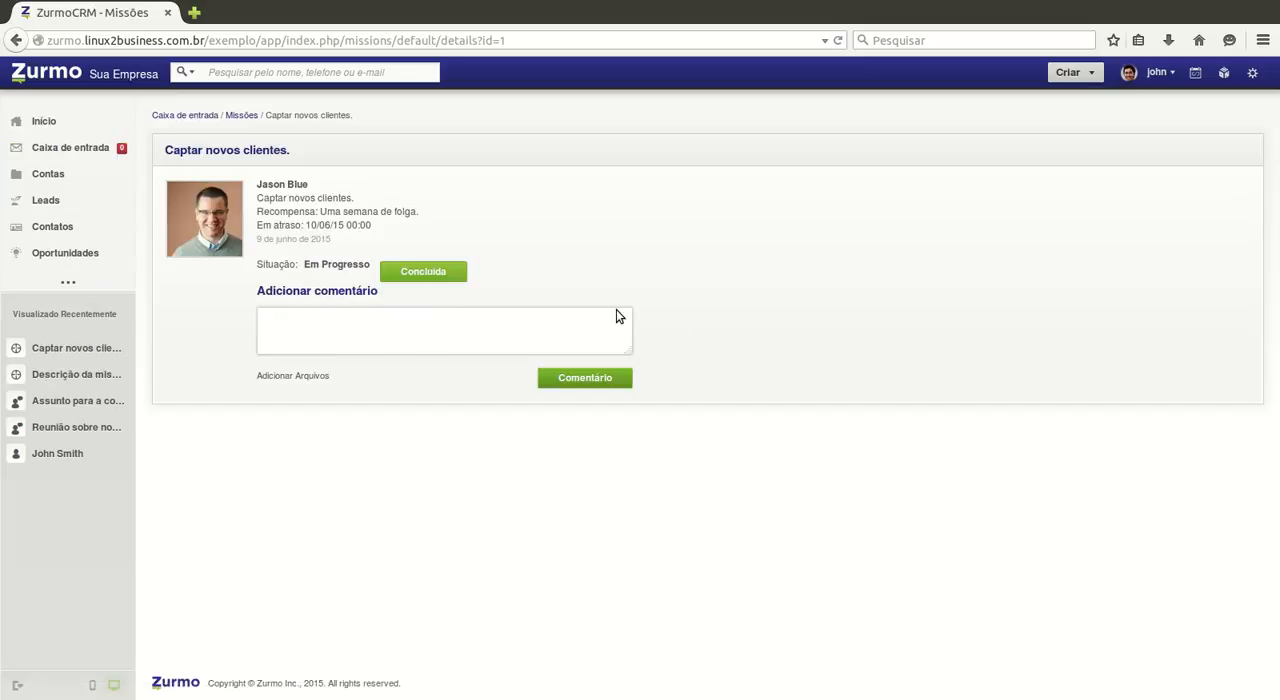
Step: Add the comment "A missão é minha agora!" to the mission "Captar novos clientes."
{"action": "left_click", "coordinate": [339, 351]}
{"action": "type", "text": "A missão é minha agora!"}
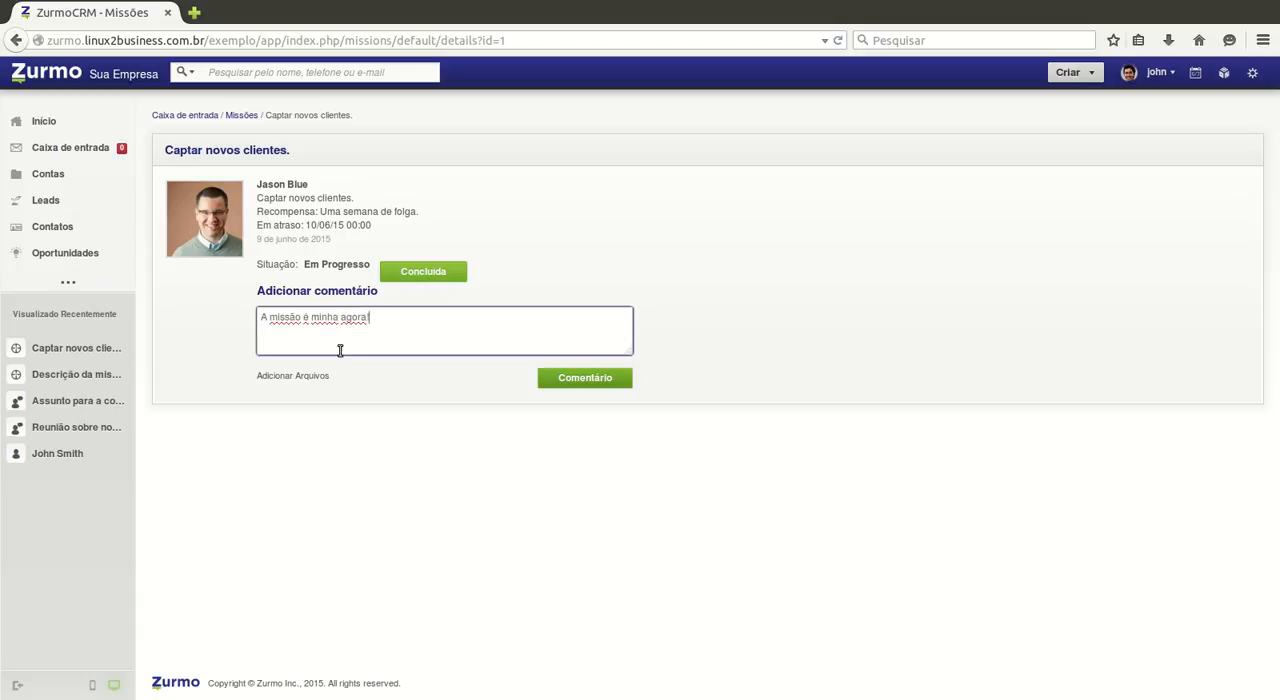
{"action": "left_click", "coordinate": [580, 380]}
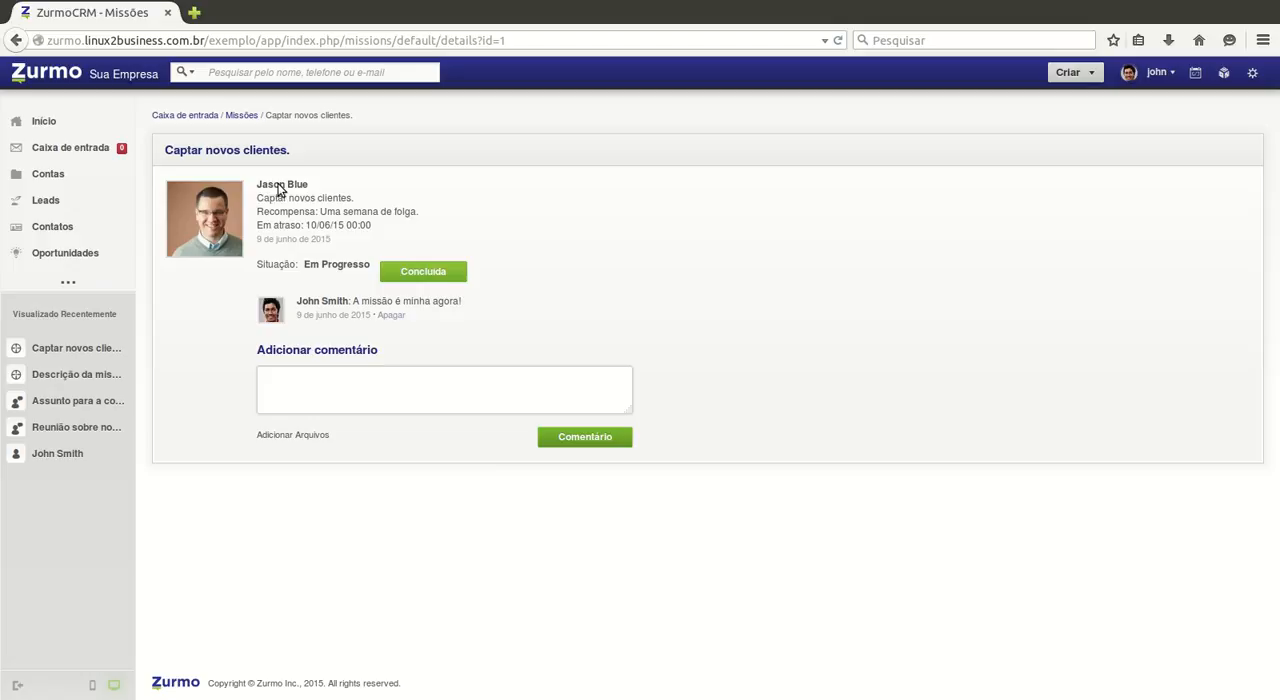
Step: Review the inbox lists of missions, conversations and notifications, and return to the combined view
{"action": "left_click", "coordinate": [241, 116]}
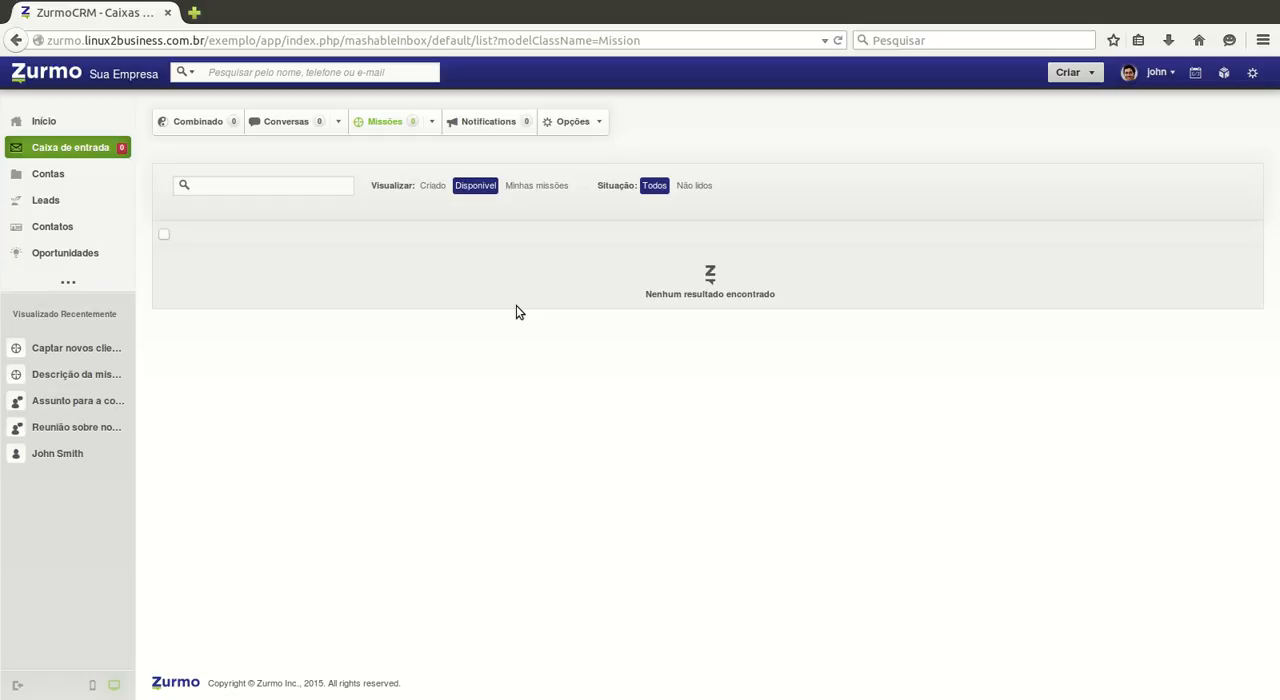
{"action": "left_click", "coordinate": [282, 148]}
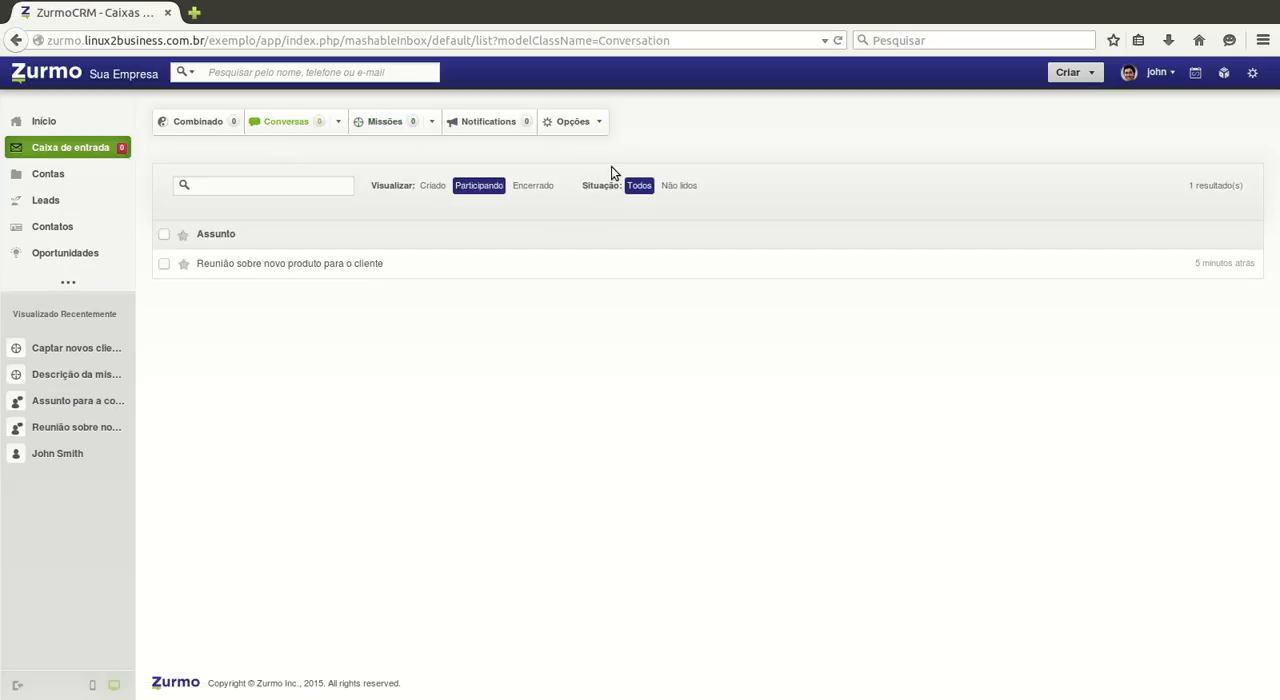
{"action": "mouse_move", "coordinate": [590, 122]}
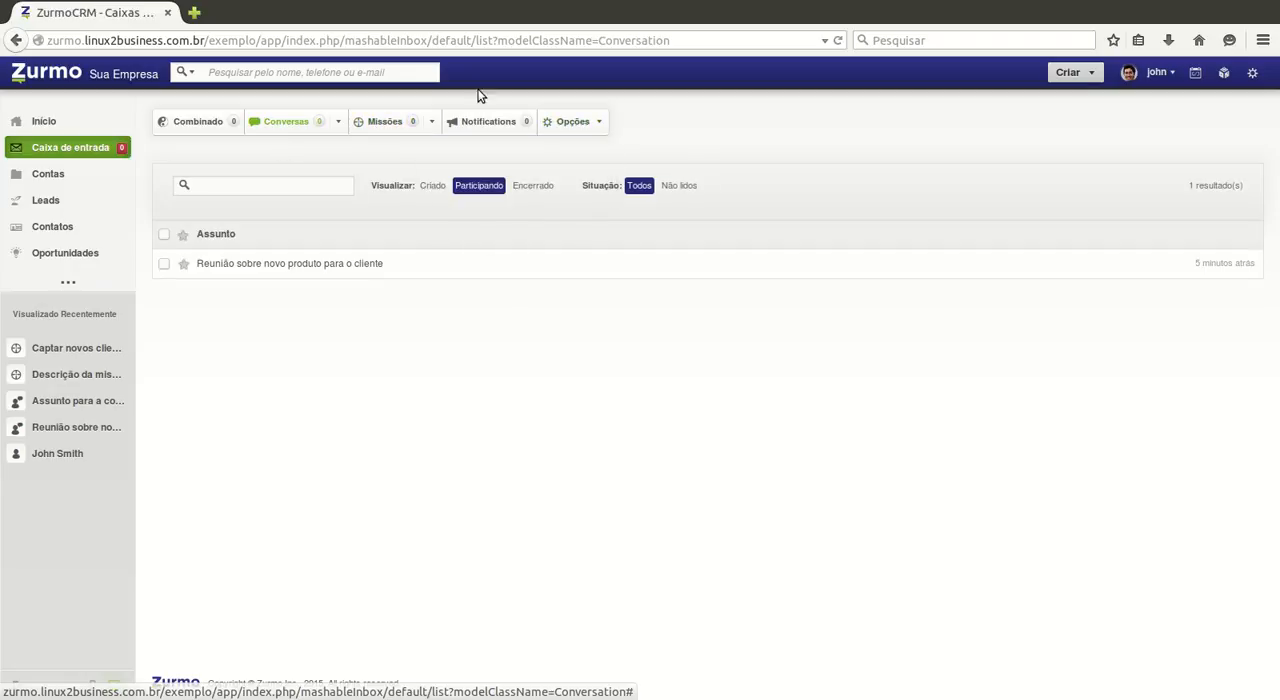
{"action": "left_click", "coordinate": [387, 139]}
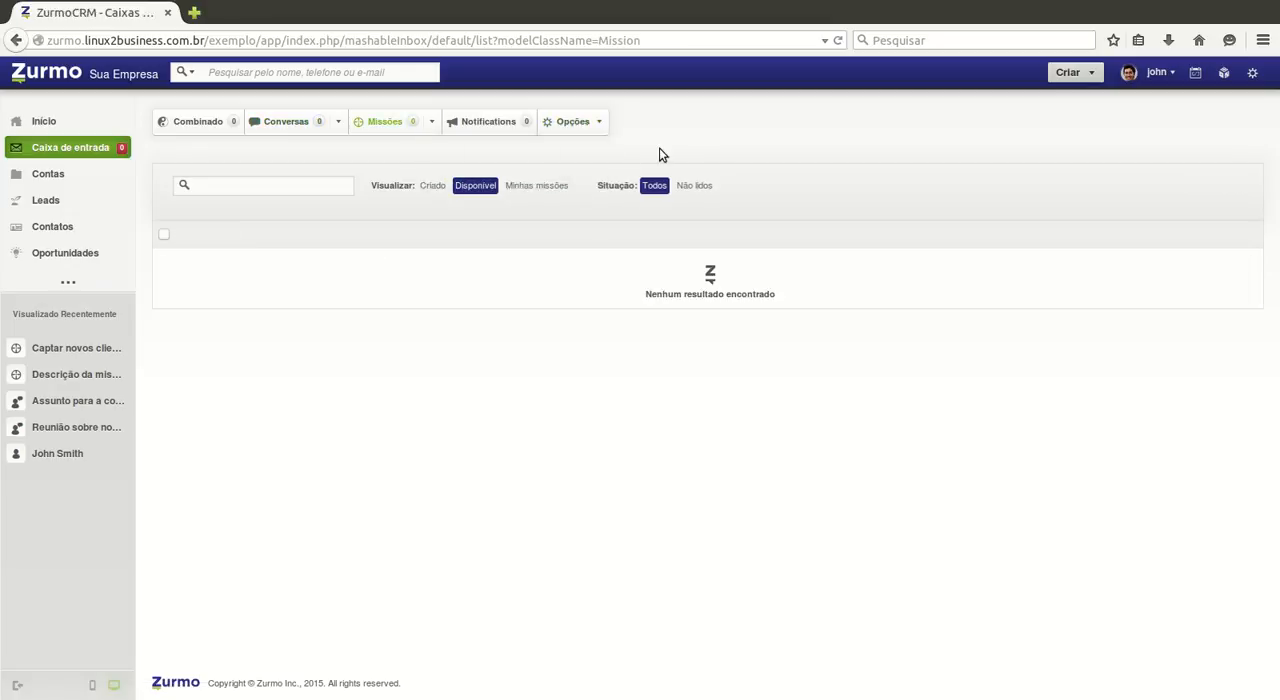
{"action": "left_click", "coordinate": [505, 138]}
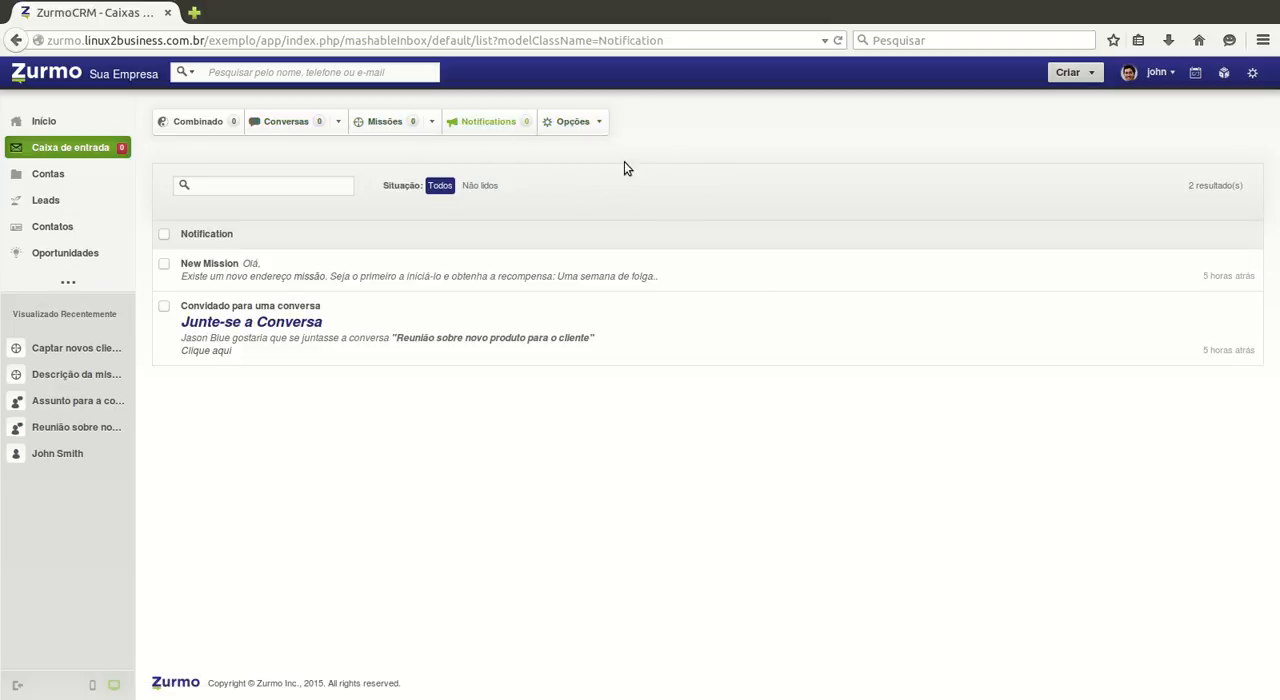
{"action": "mouse_move", "coordinate": [598, 147]}
{"action": "left_click", "coordinate": [198, 124]}
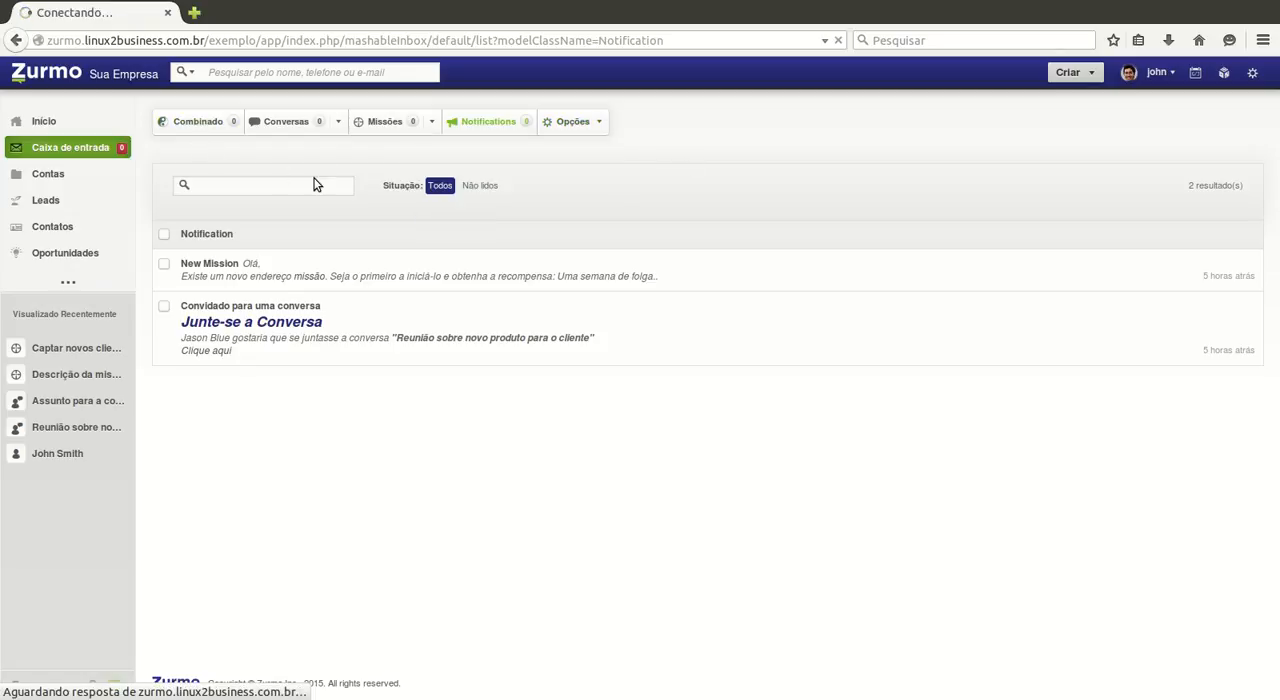